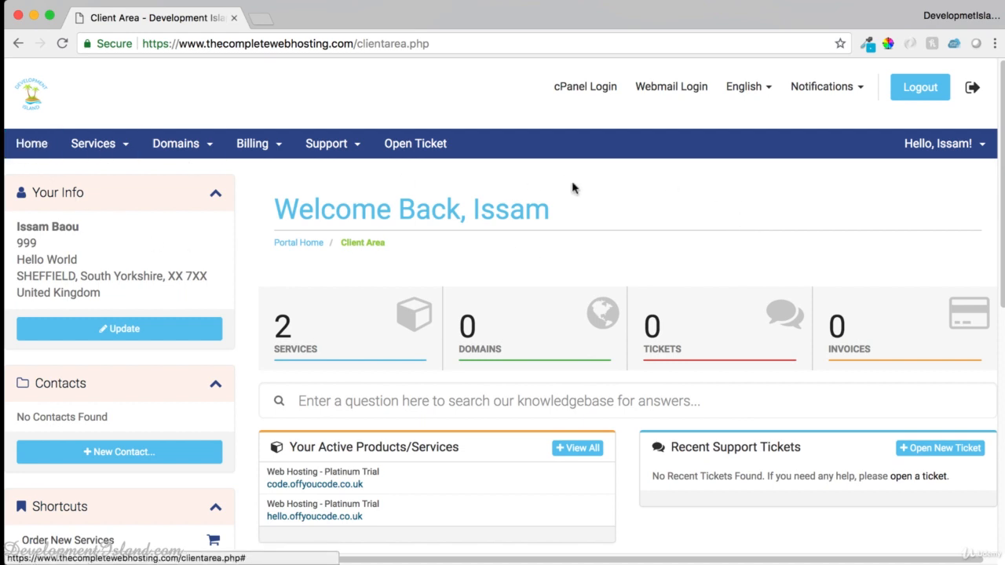
Open the product details of the code.offyoucode.co.uk Platinum Trial hosting service
scroll(514, 262, "down", 1)
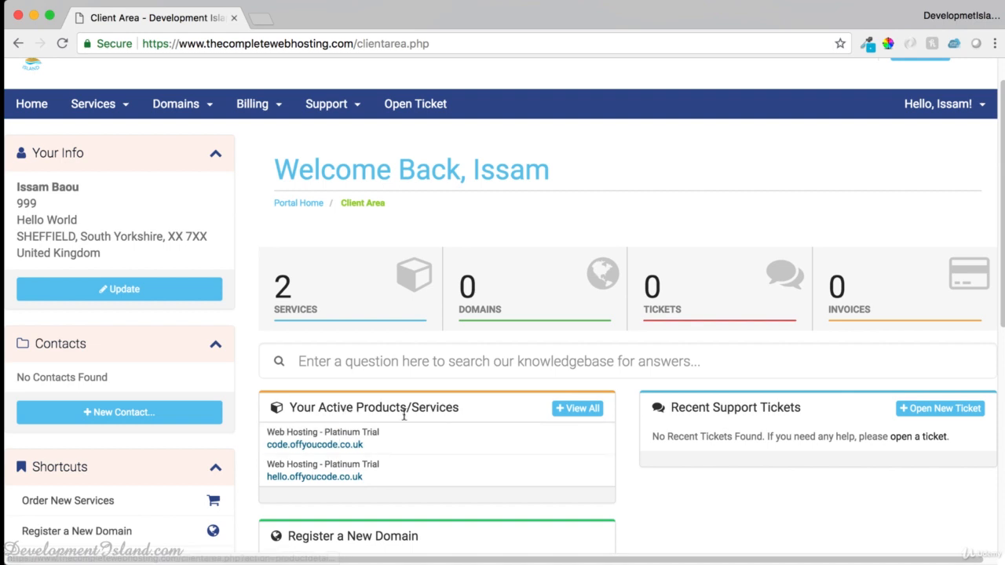
scroll(382, 446, "down", 1)
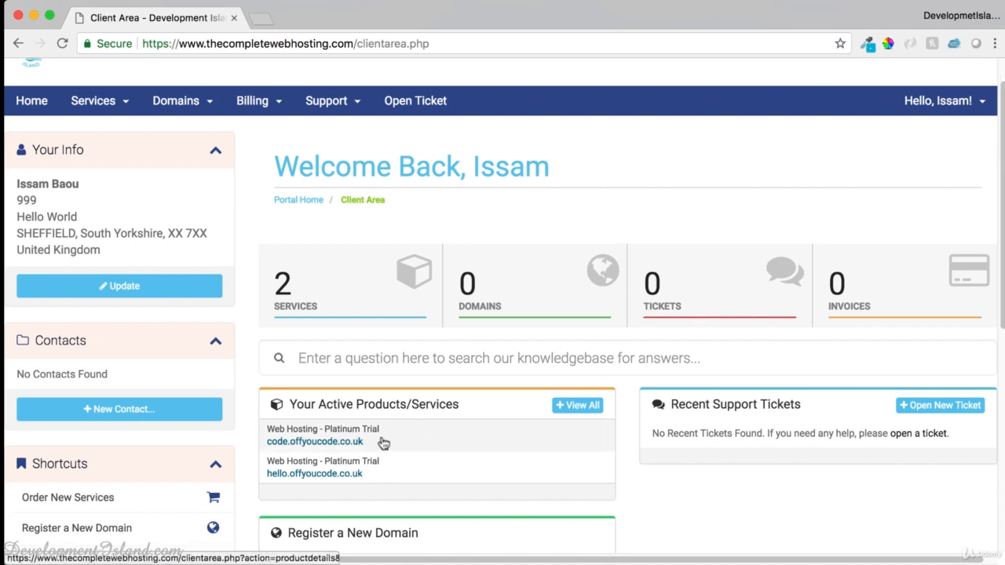
left_click(446, 439)
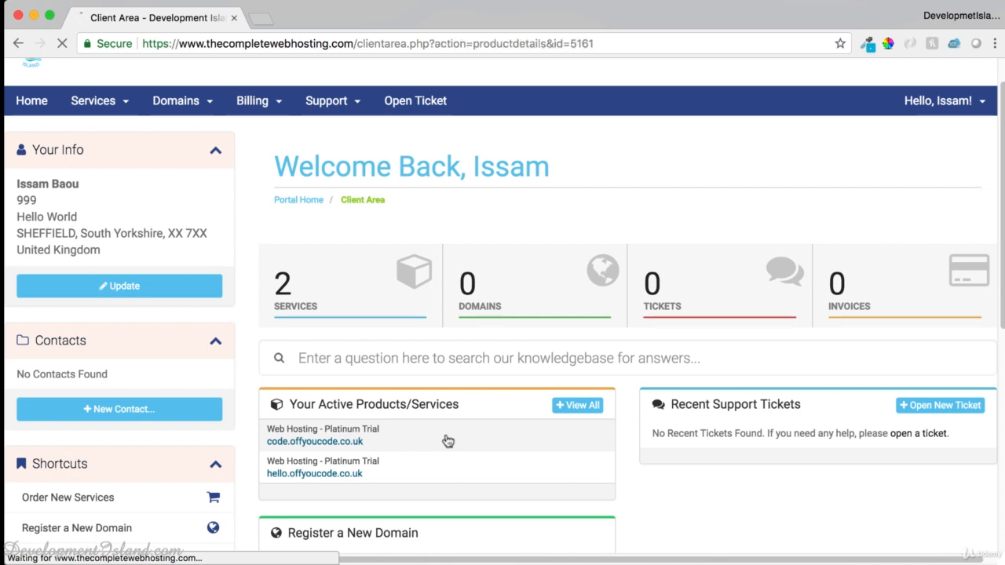
Examine the hosting product's details page, including its shortcuts, email account creation form and billing cycle
scroll(583, 376, "down", 3)
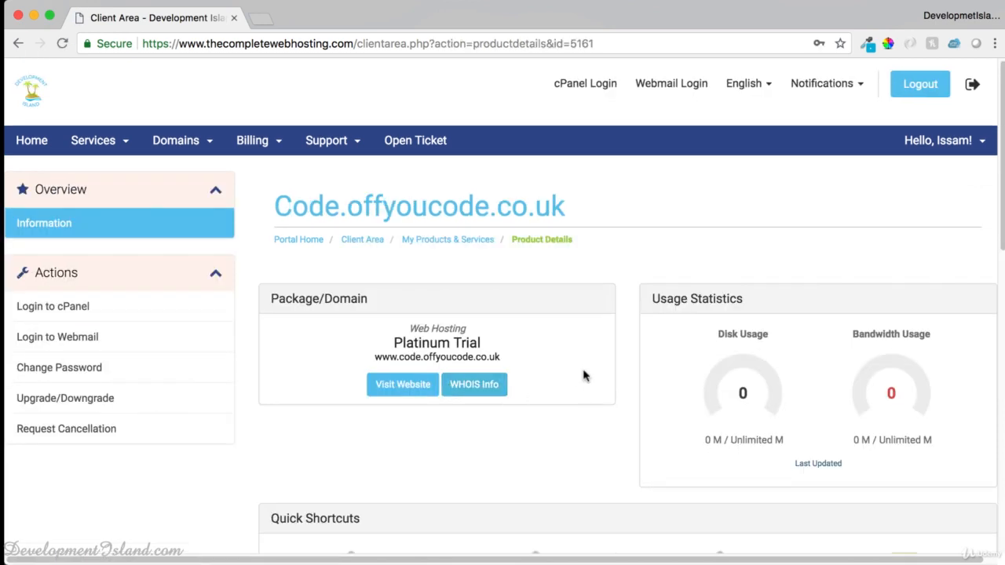
scroll(583, 377, "down", 5)
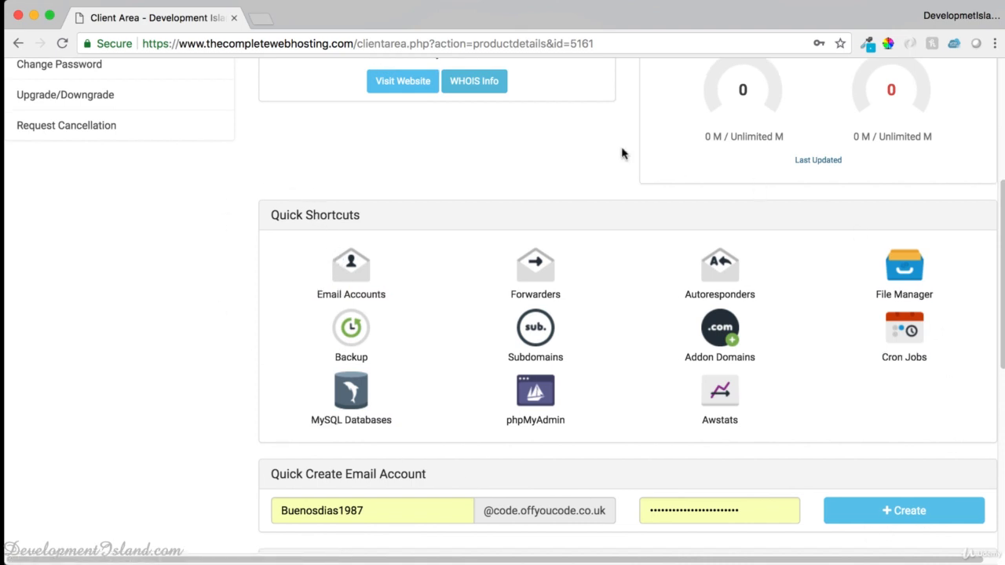
scroll(729, 474, "down", 1)
scroll(729, 475, "down", 6)
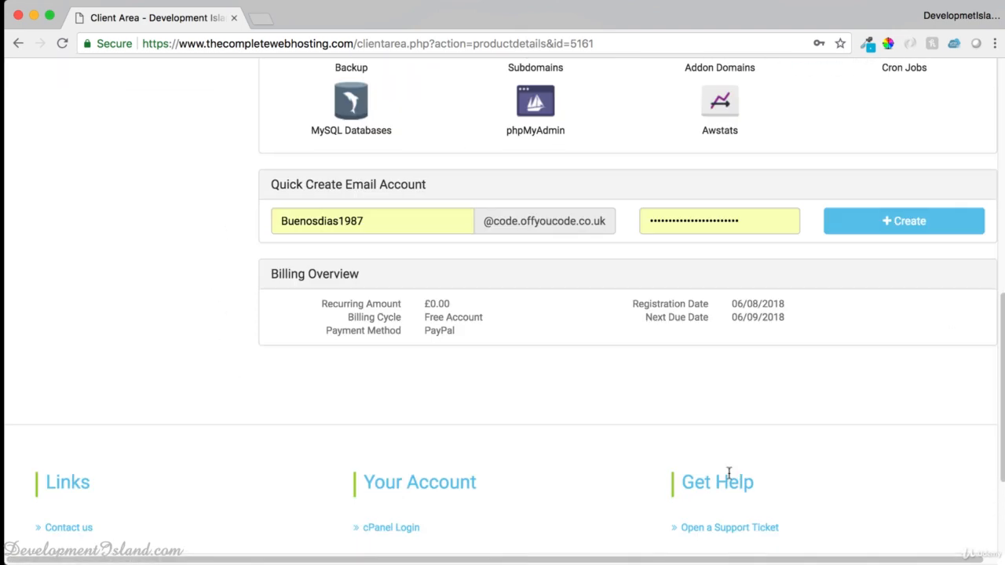
scroll(433, 298, "down", 1)
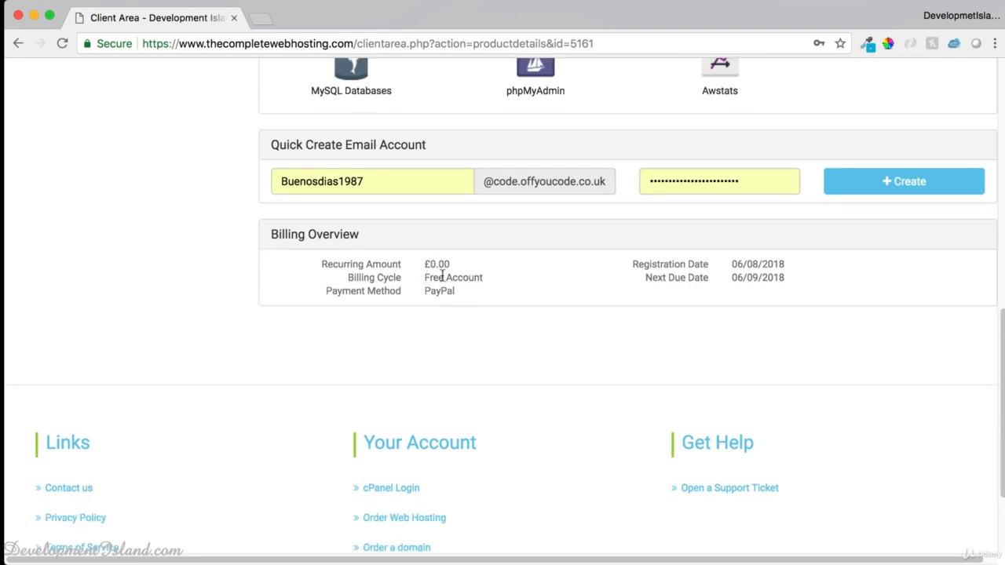
mouse_move(424, 277)
left_mouse_down()
mouse_move(480, 281)
mouse_move(424, 271)
left_mouse_up()
left_click(482, 276)
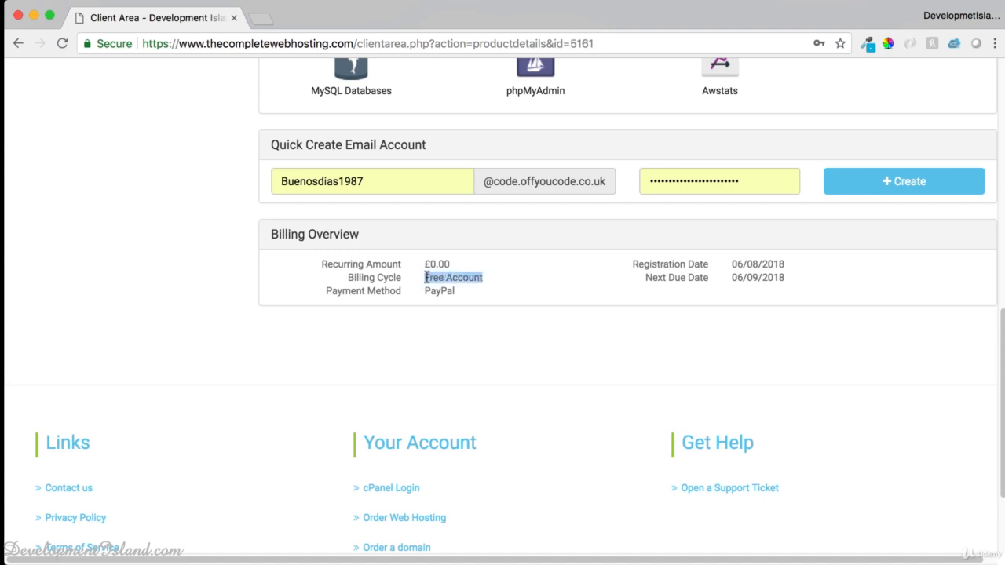
left_click(479, 276)
scroll(486, 346, "up", 10)
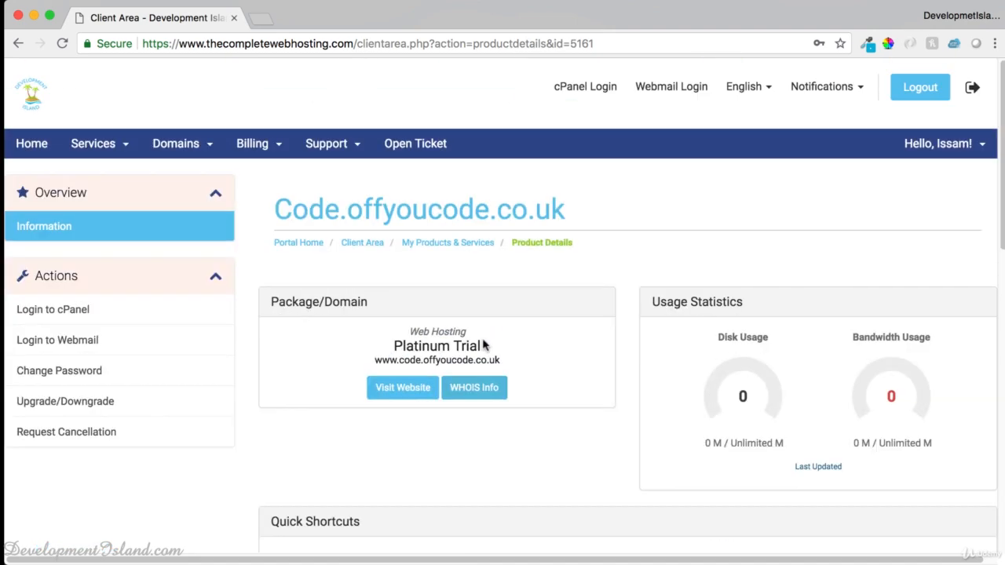
Log in to cPanel for this hosting service and look over its file and database tools
left_click(55, 313)
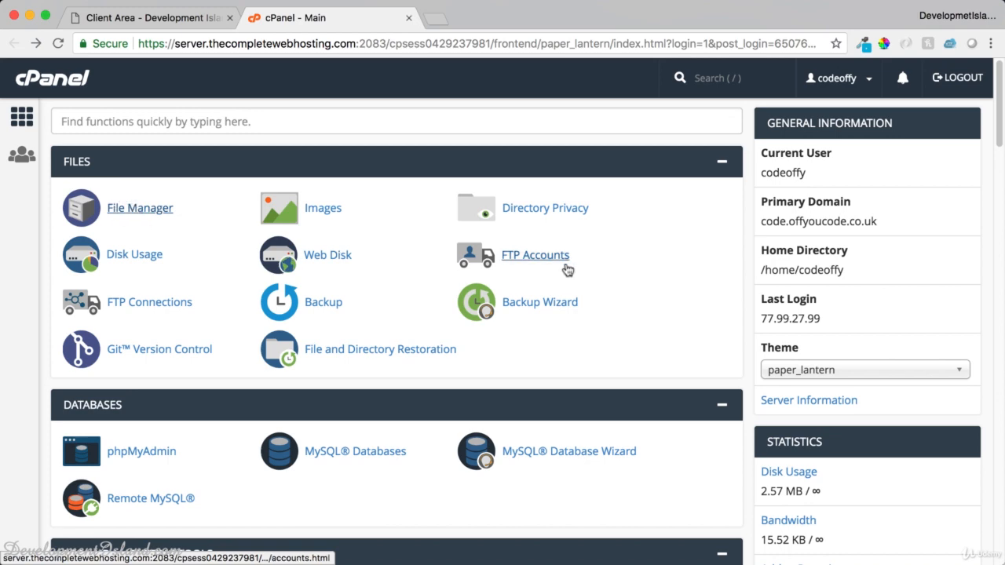
scroll(319, 343, "down", 5)
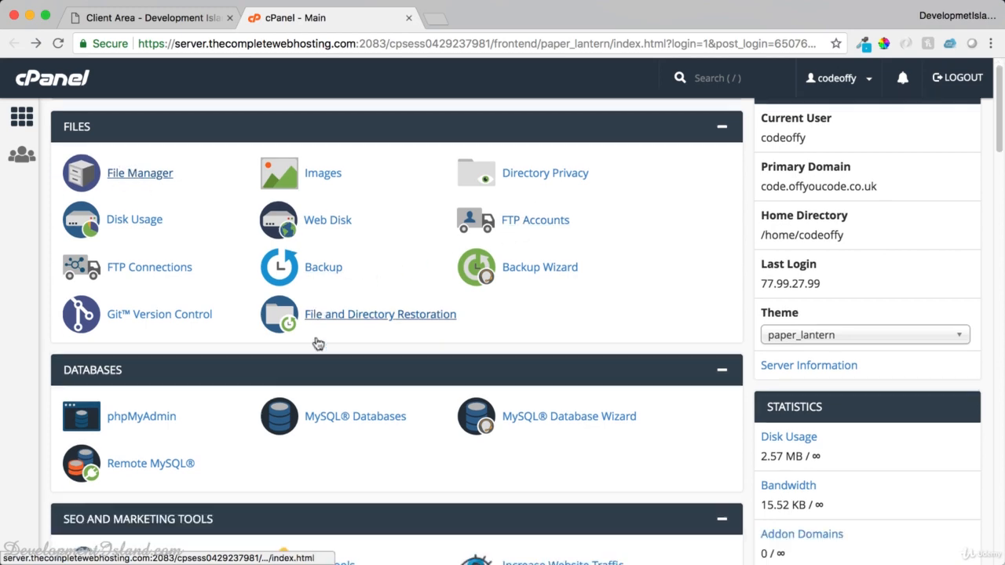
scroll(131, 257, "up", 5)
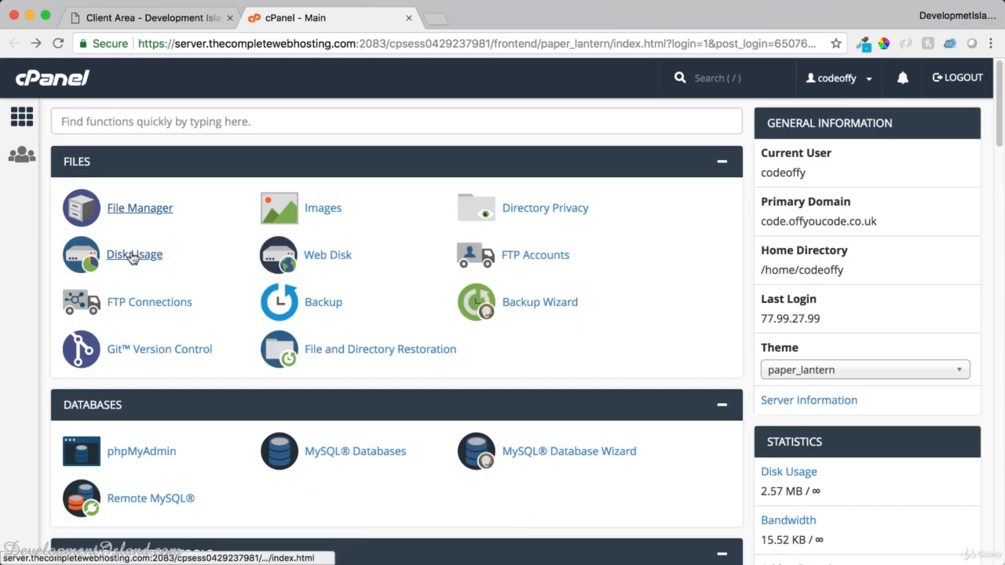
View the contents of the public_html folder in the File Manager, and close the File Manager
left_click(131, 207)
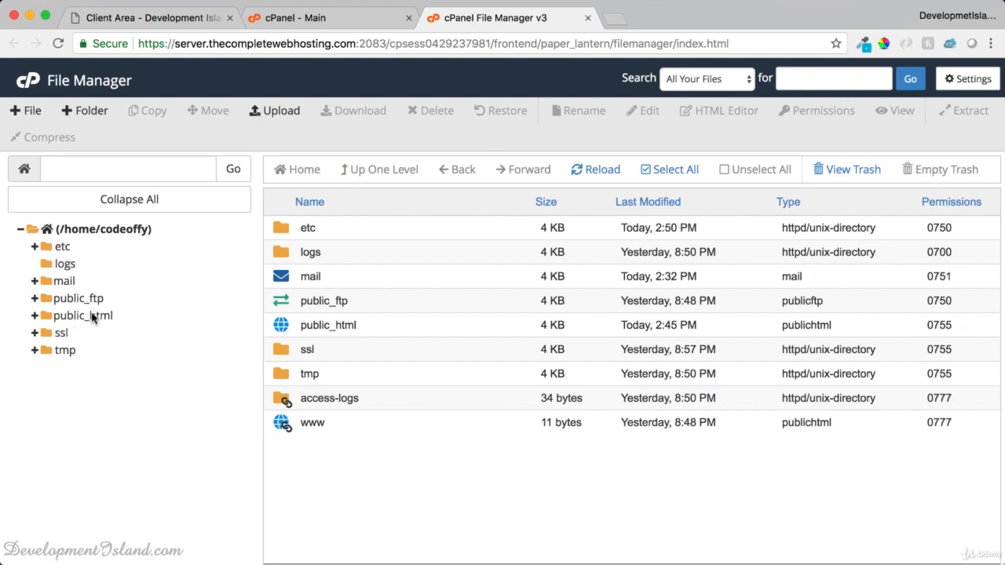
left_click(94, 316)
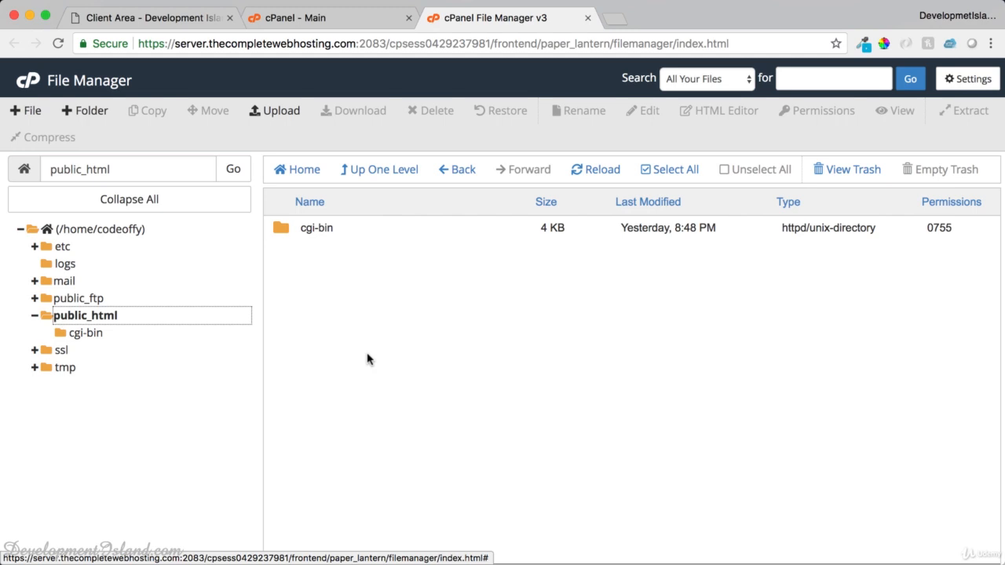
left_click(588, 18)
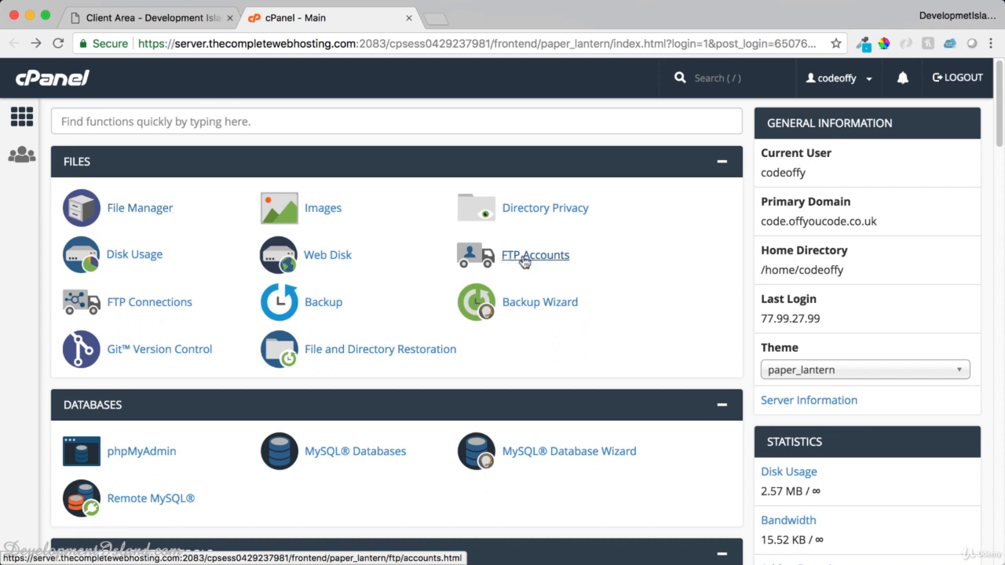
Open the FTP Accounts page and display the FTP client settings of the first special FTP account
left_click(522, 262)
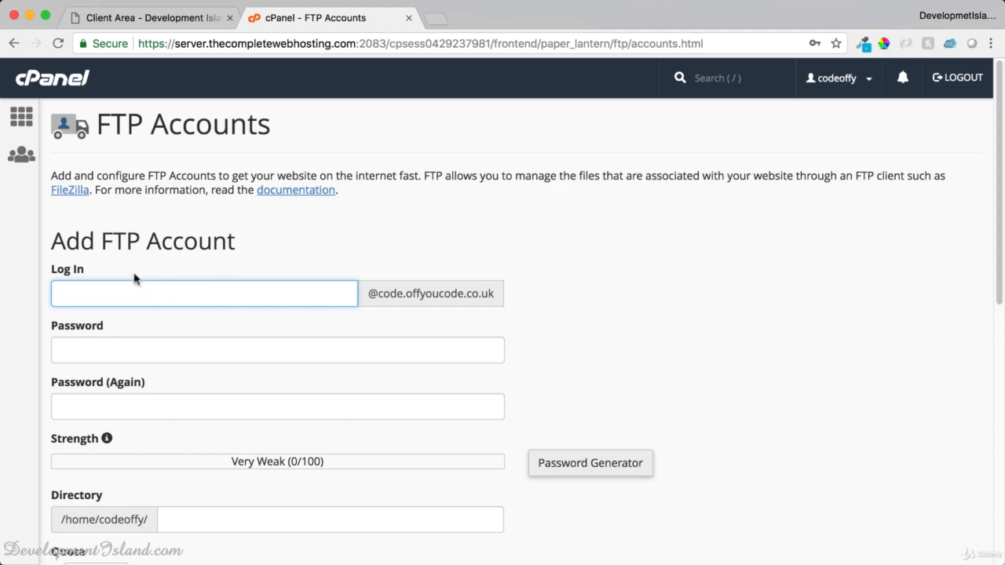
scroll(200, 243, "down", 10)
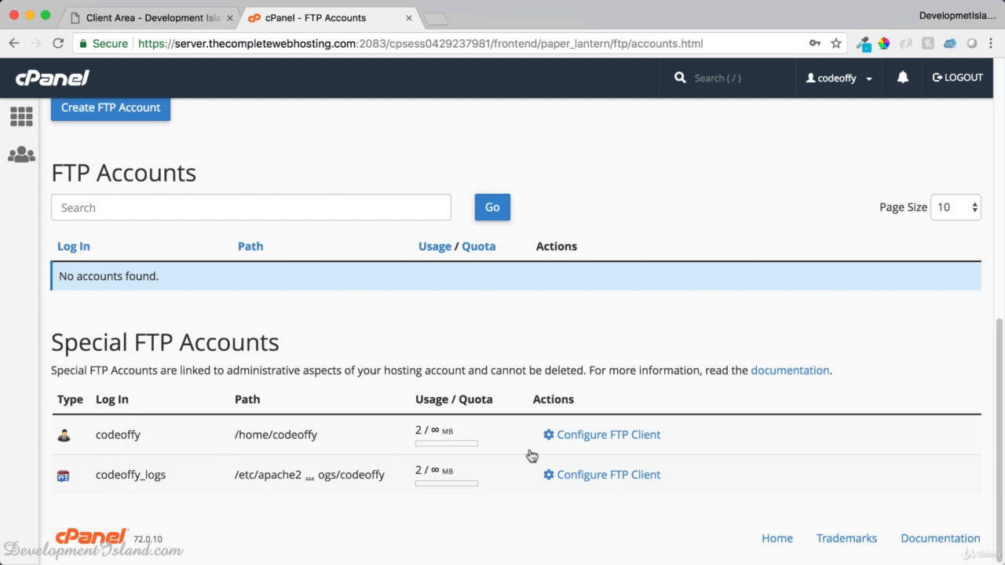
left_click(639, 443)
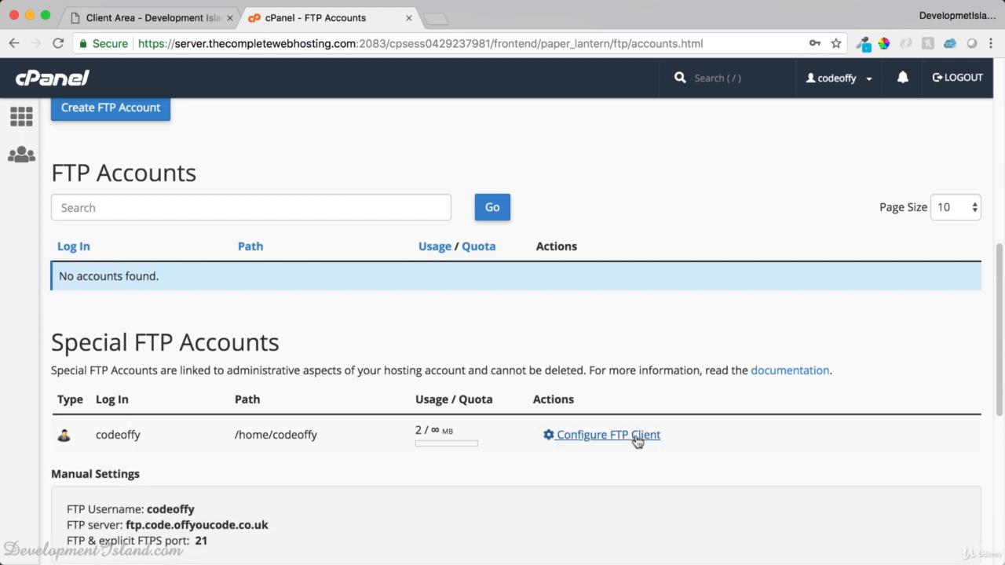
scroll(597, 446, "down", 4)
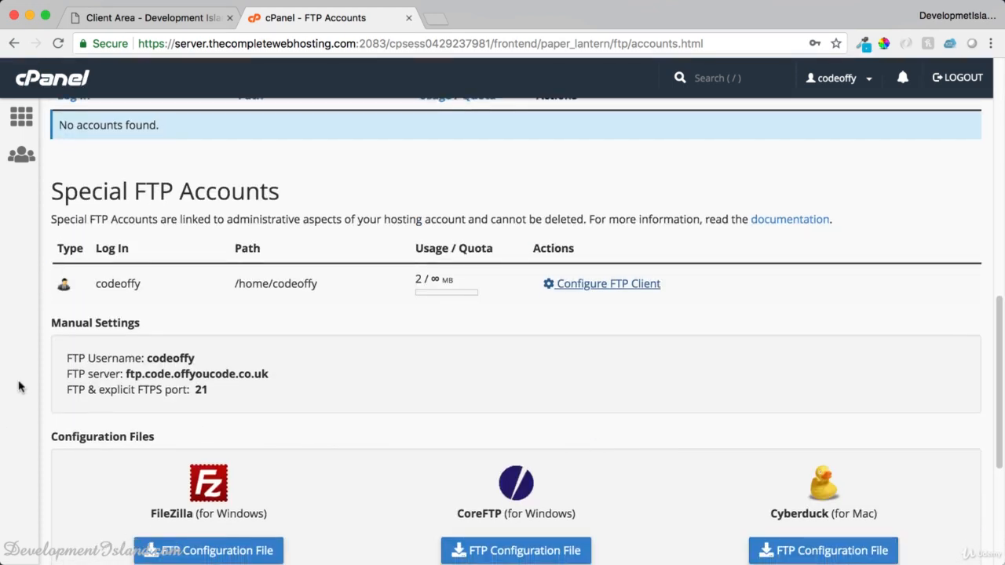
scroll(119, 307, "down", 1)
scroll(112, 317, "down", 3)
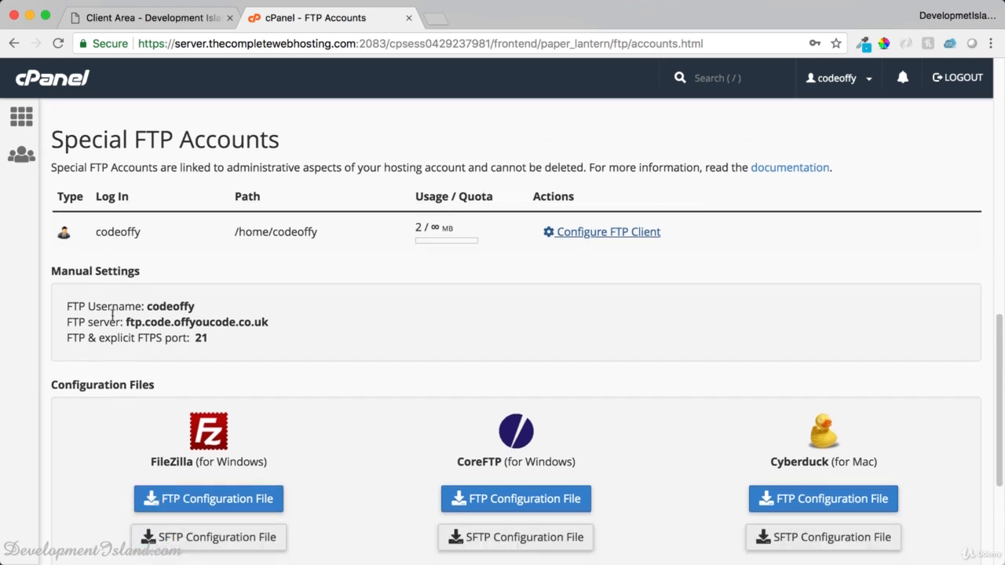
Download the Cyberduck FTP configuration file for the account and save it in Downloads
scroll(112, 318, "down", 1)
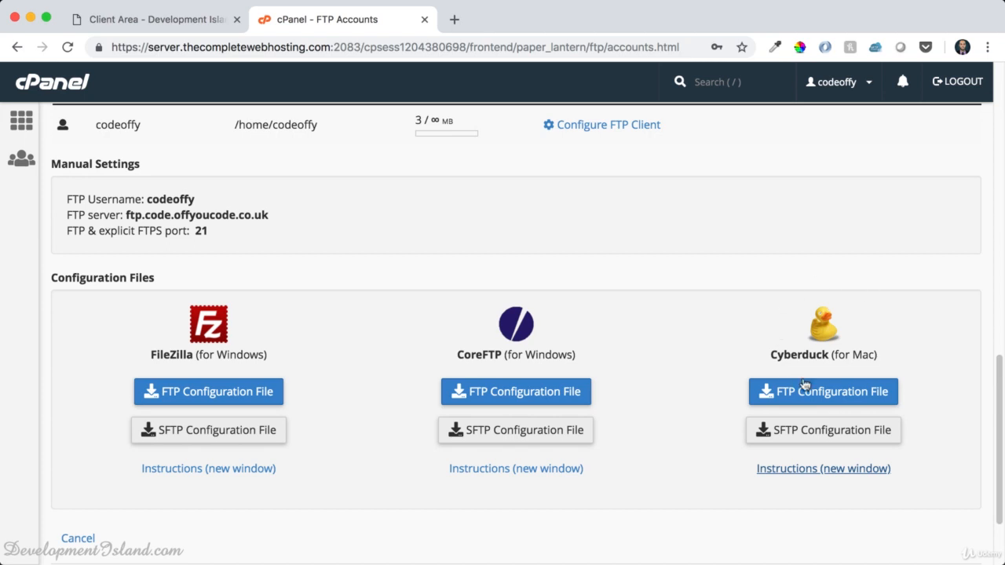
left_click(844, 398)
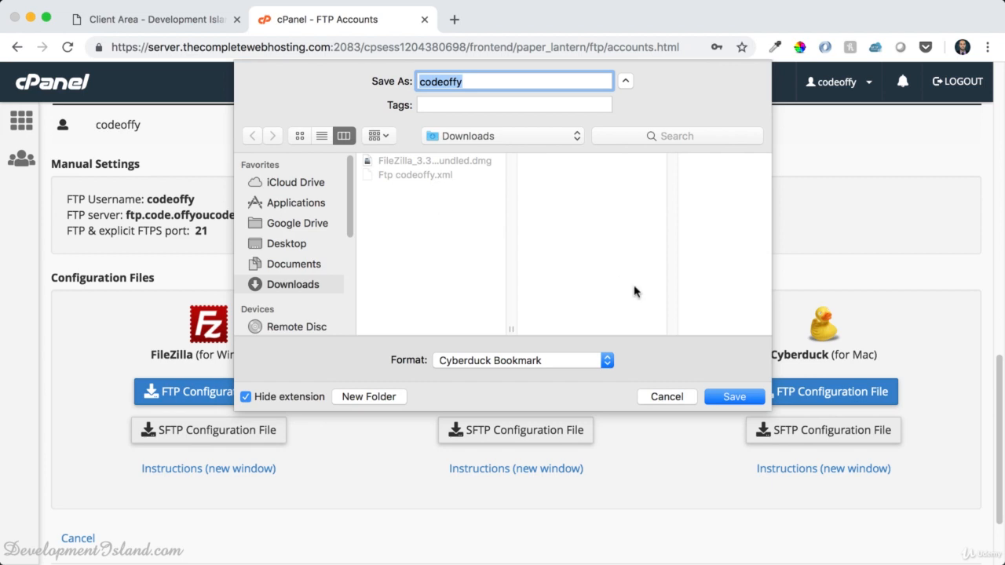
left_click(726, 396)
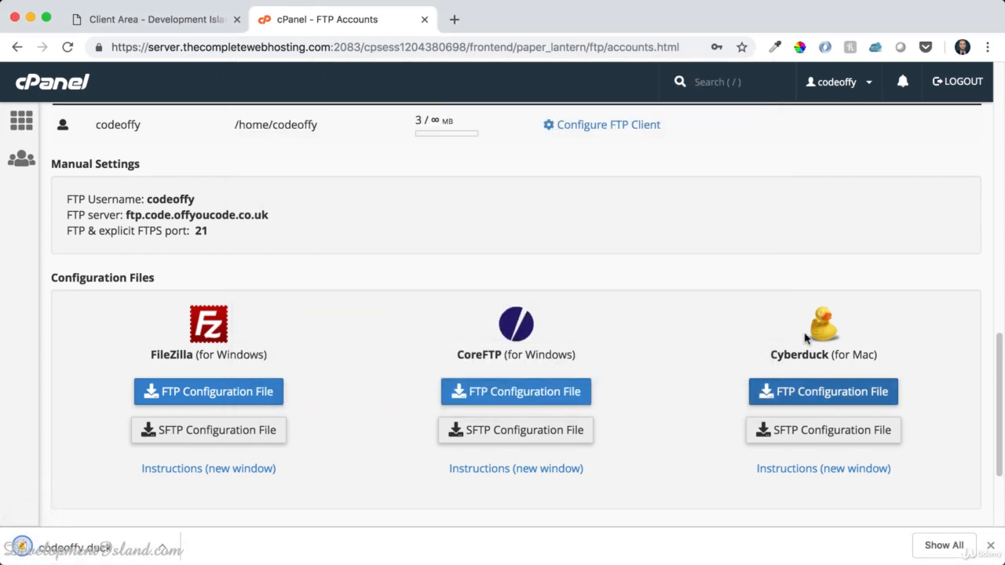
Open the cyberduck.io website in a new tab and look at its download options
left_click(453, 19)
type("cyber")
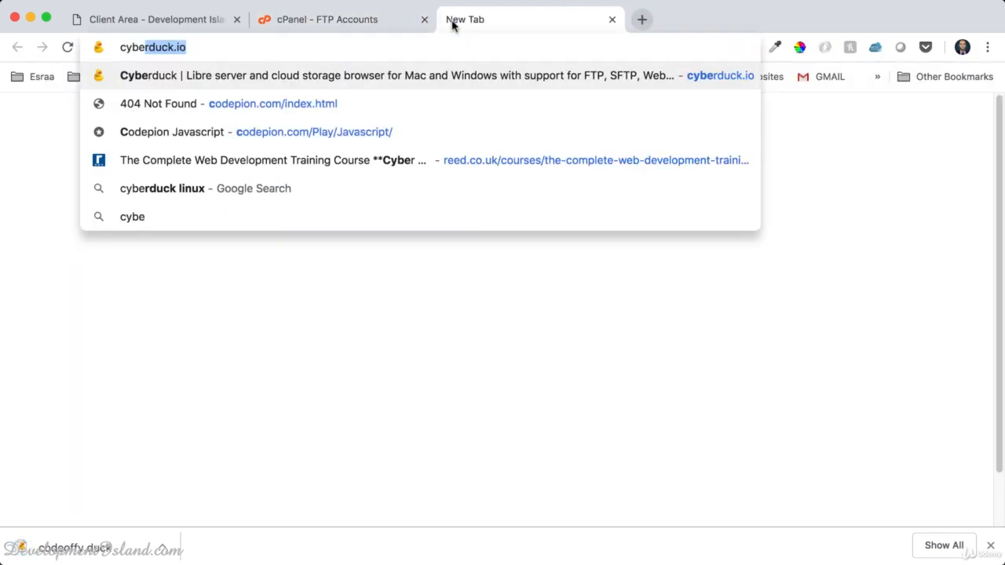
key("Return")
scroll(452, 316, "down", 5)
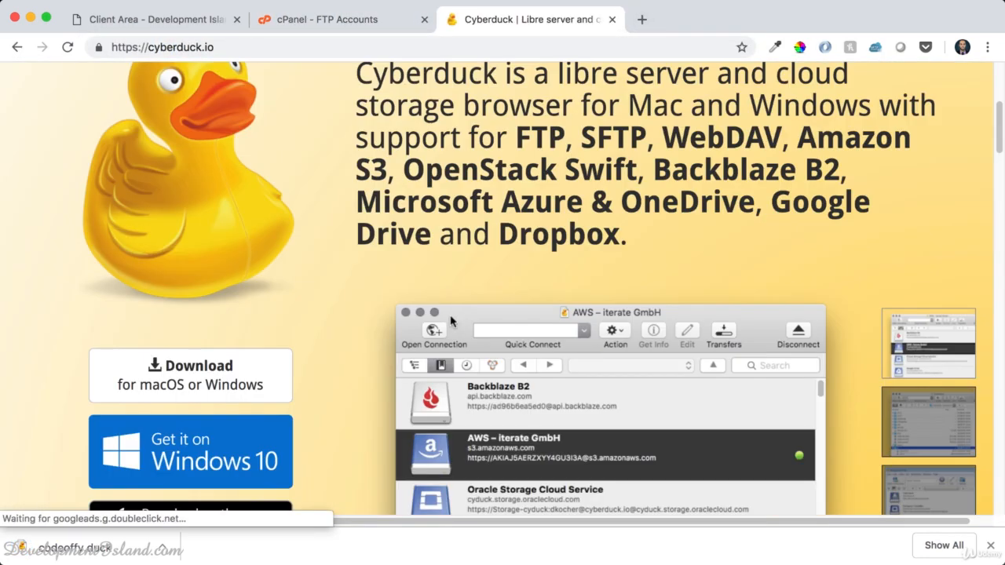
scroll(453, 315, "down", 3)
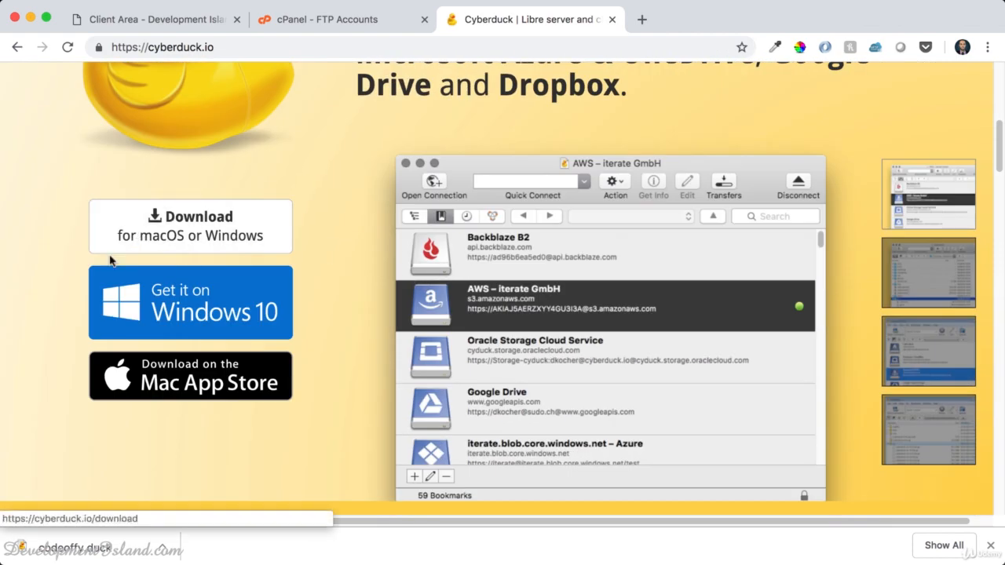
scroll(110, 263, "up", 1)
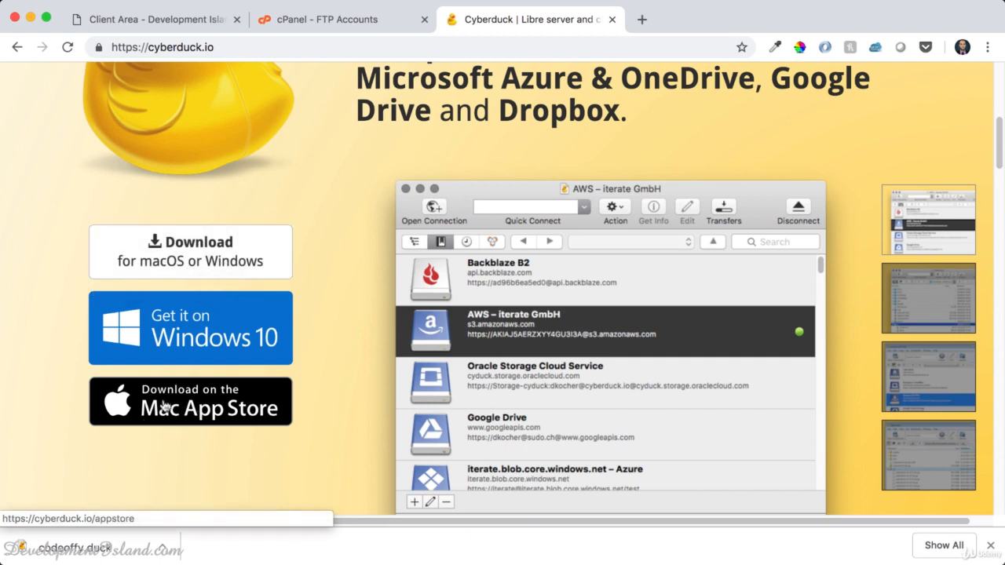
Download the Cyberduck for Mac zip archive from the site's download page and save it in Downloads
left_click(191, 247)
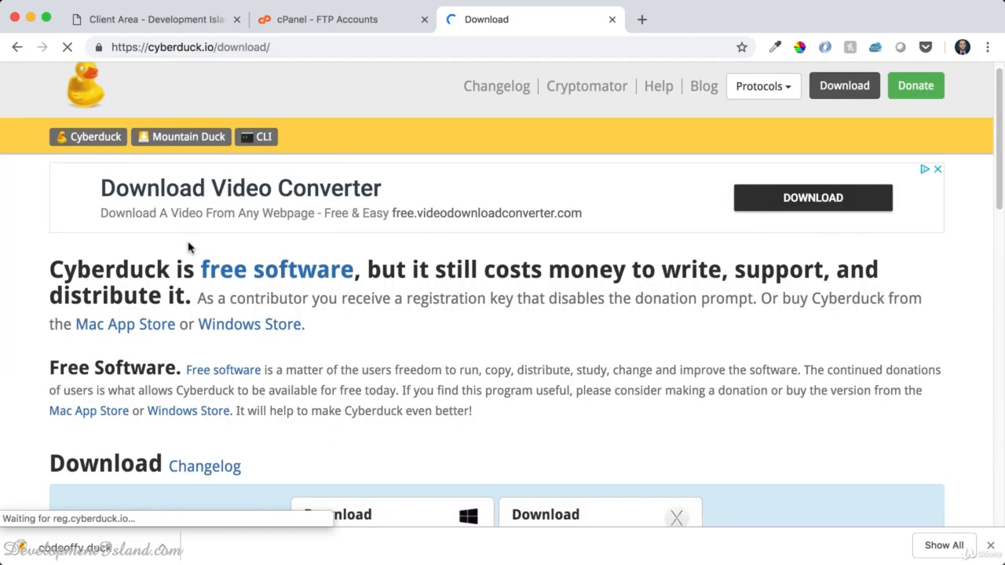
scroll(188, 247, "down", 5)
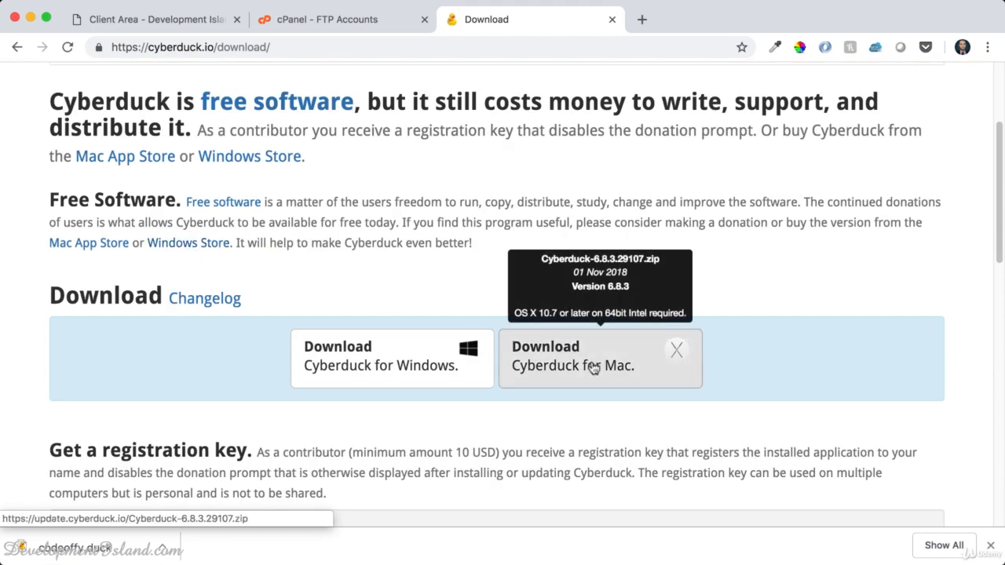
left_click(595, 369)
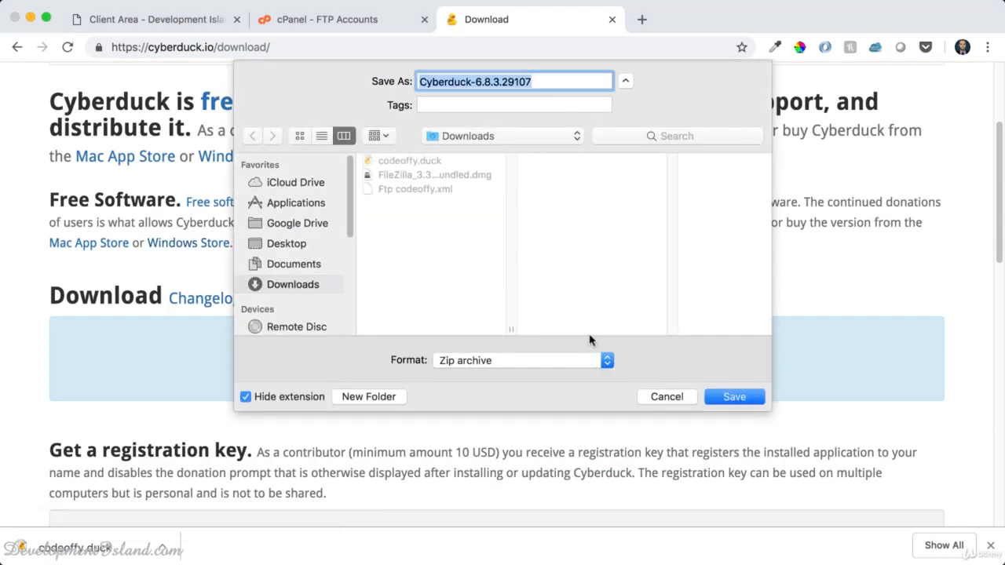
left_click(732, 398)
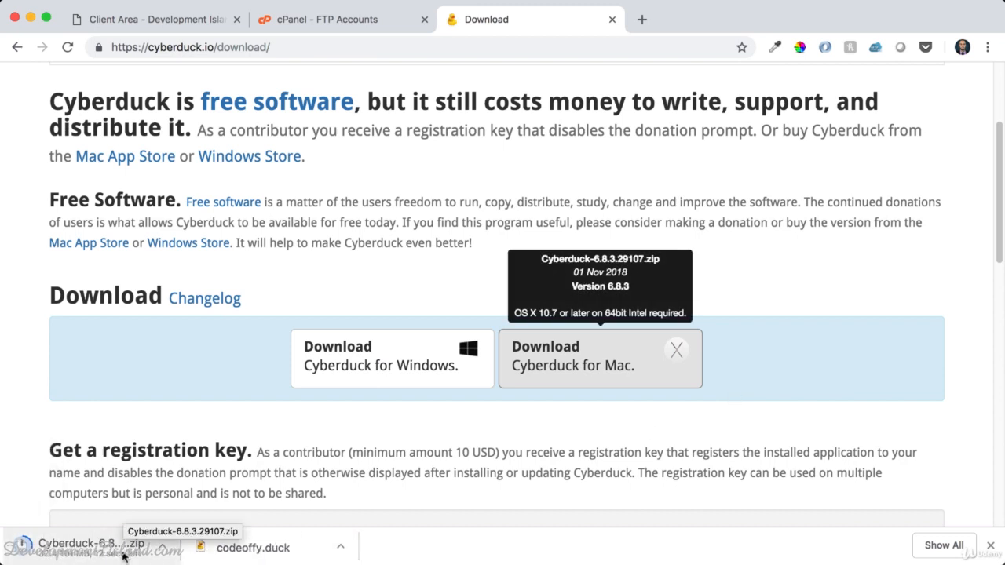
Extract the downloaded Cyberduck archive, launch the Cyberduck application from Downloads, and close the Downloads window
left_click(99, 550)
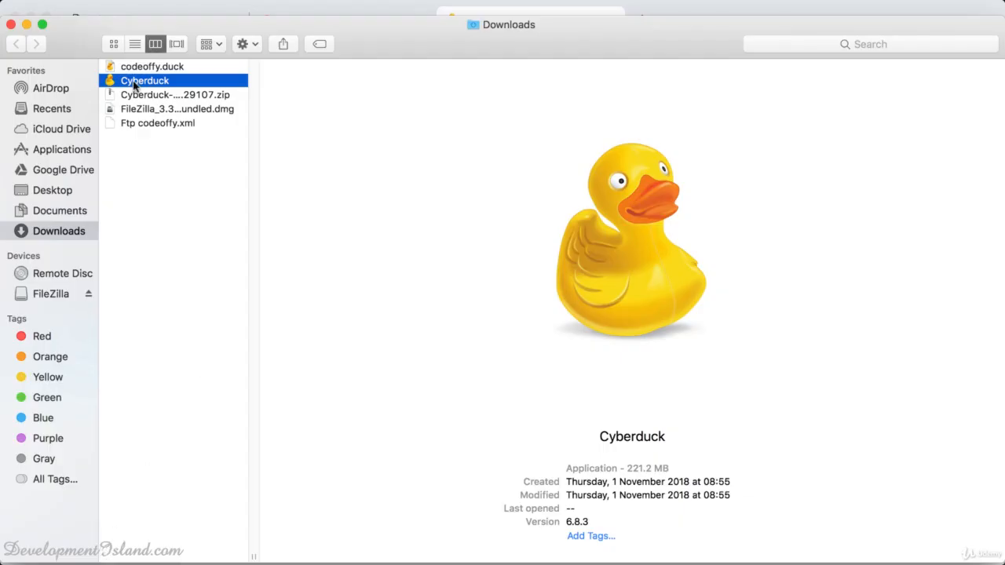
double_click(133, 82)
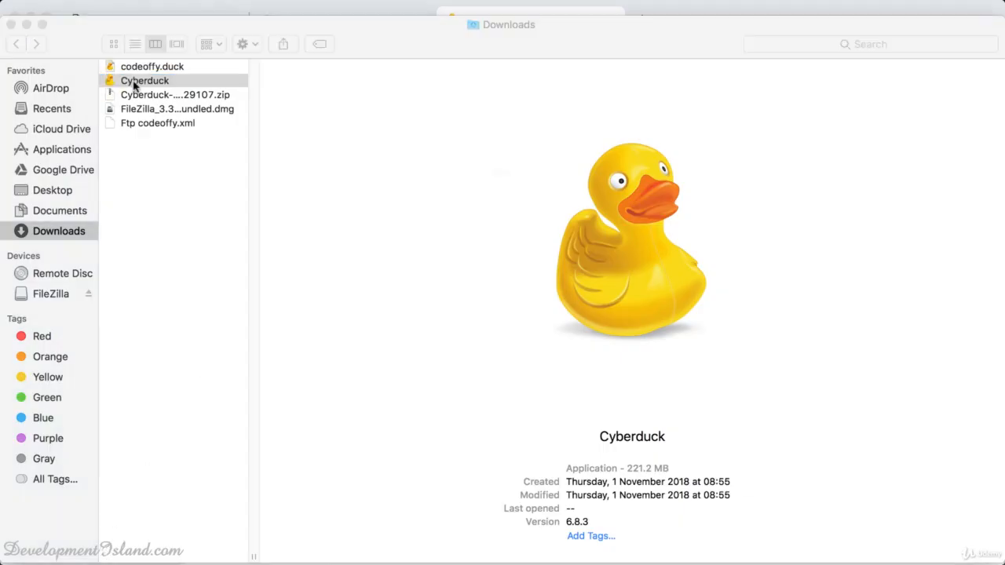
left_click(641, 212)
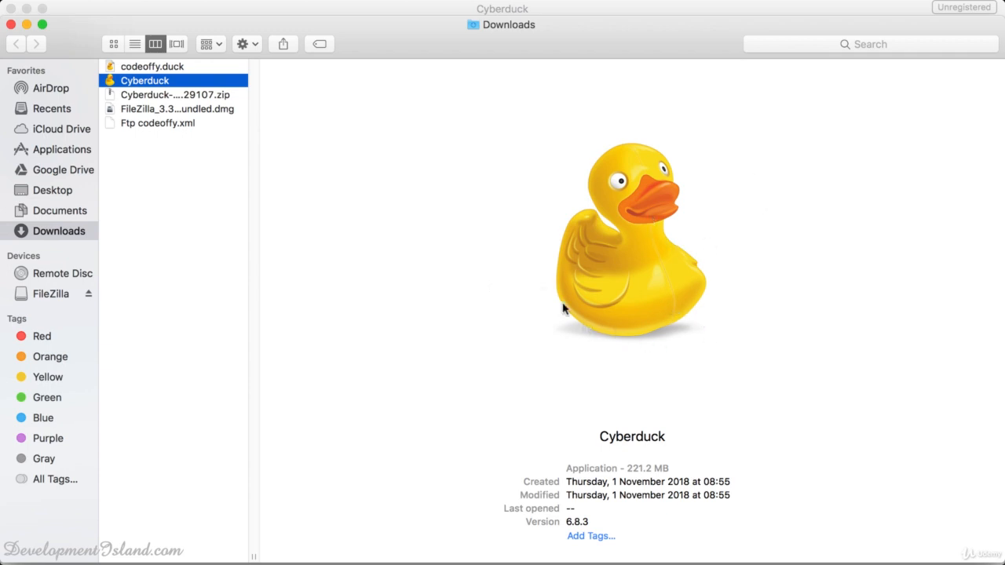
left_click(11, 26)
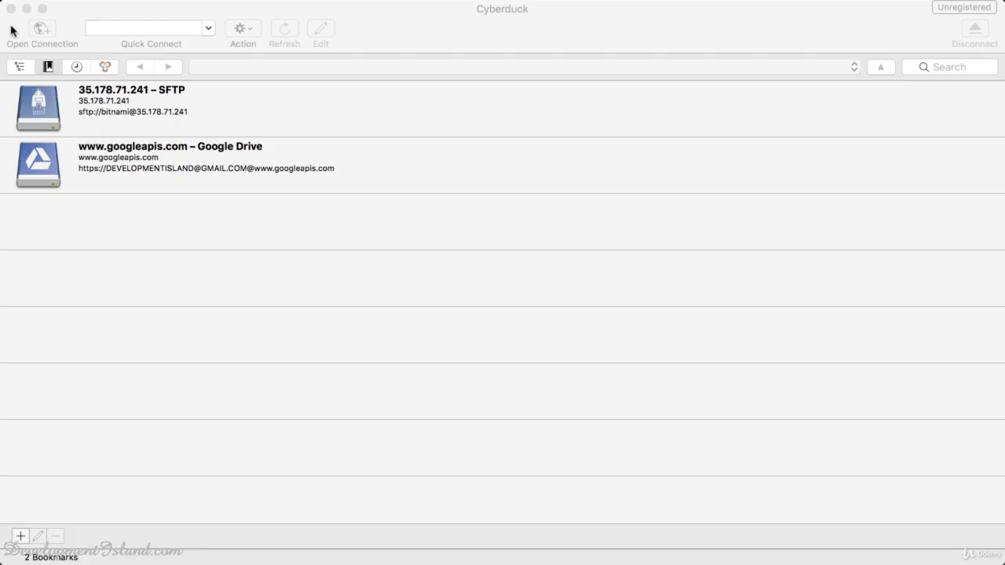
Open the downloaded codeoffy.duck configuration file from the browser in Cyberduck and continue with the unsecured FTP connection
left_click(562, 115)
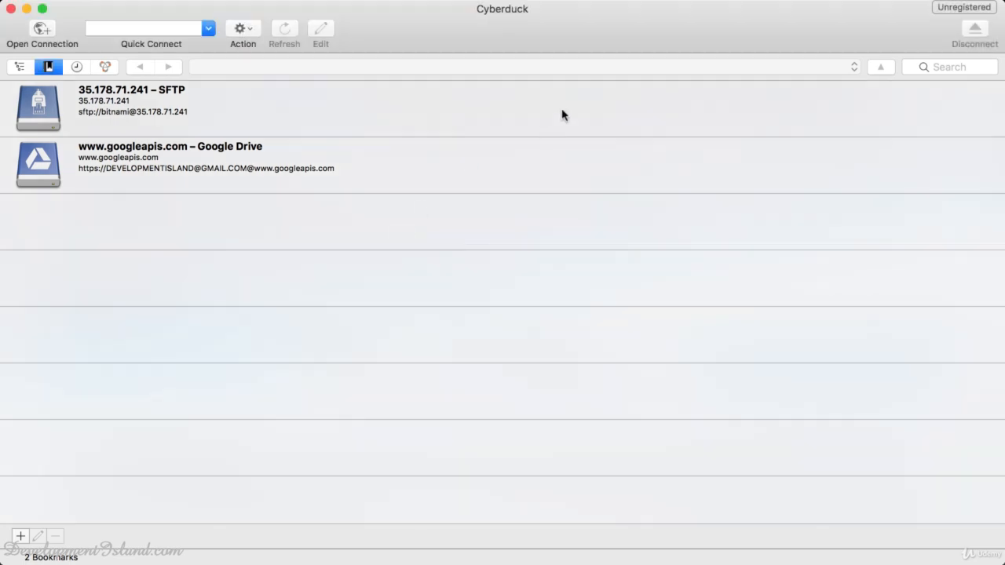
left_click(70, 68)
left_click(55, 73)
key("super+Tab")
left_click(271, 279)
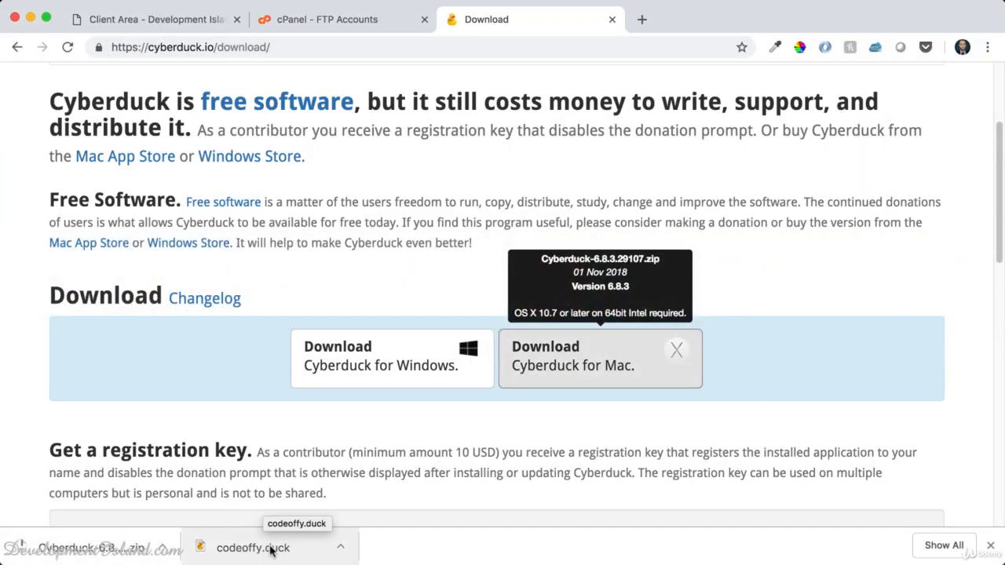
left_click(350, 21)
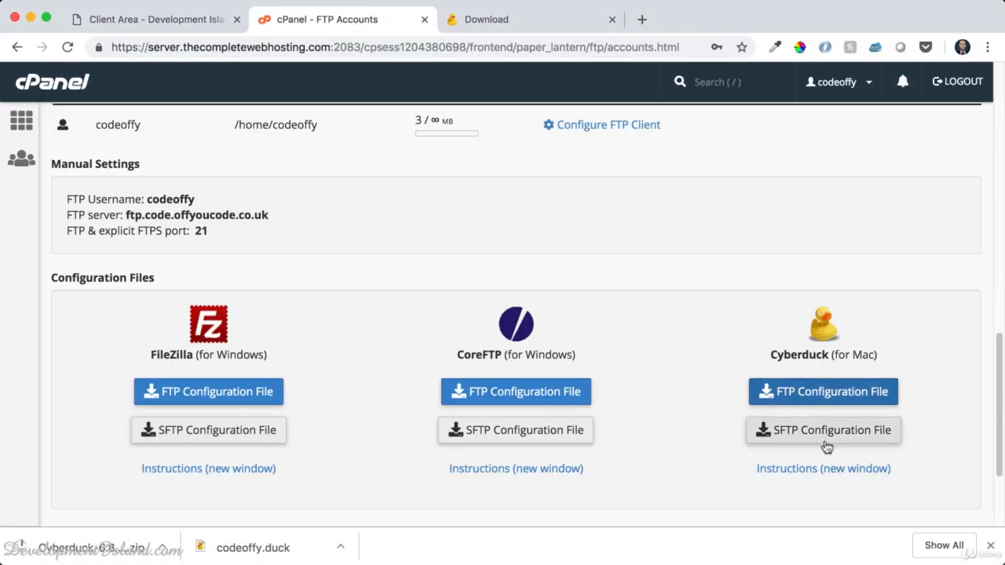
left_click(235, 547)
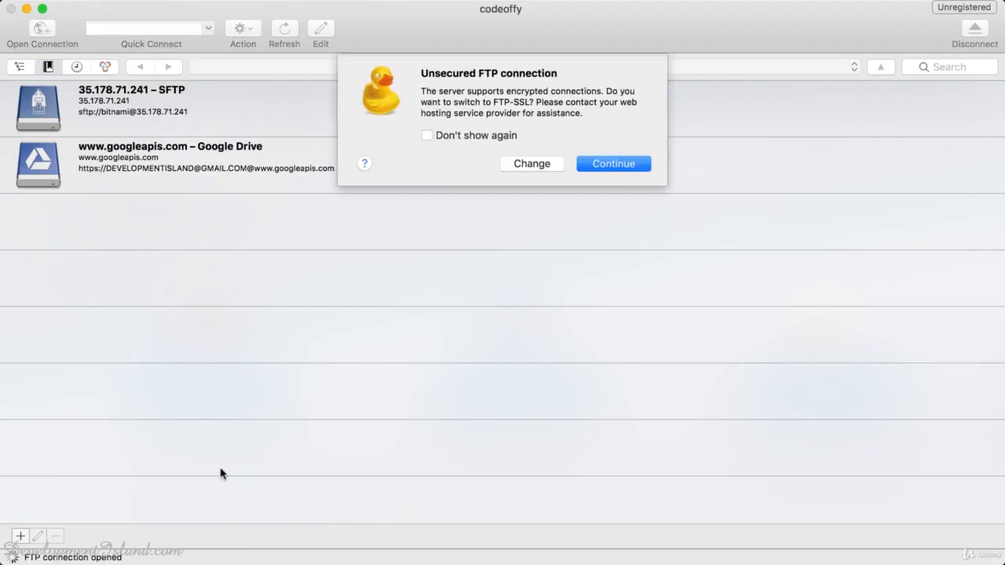
left_click(626, 170)
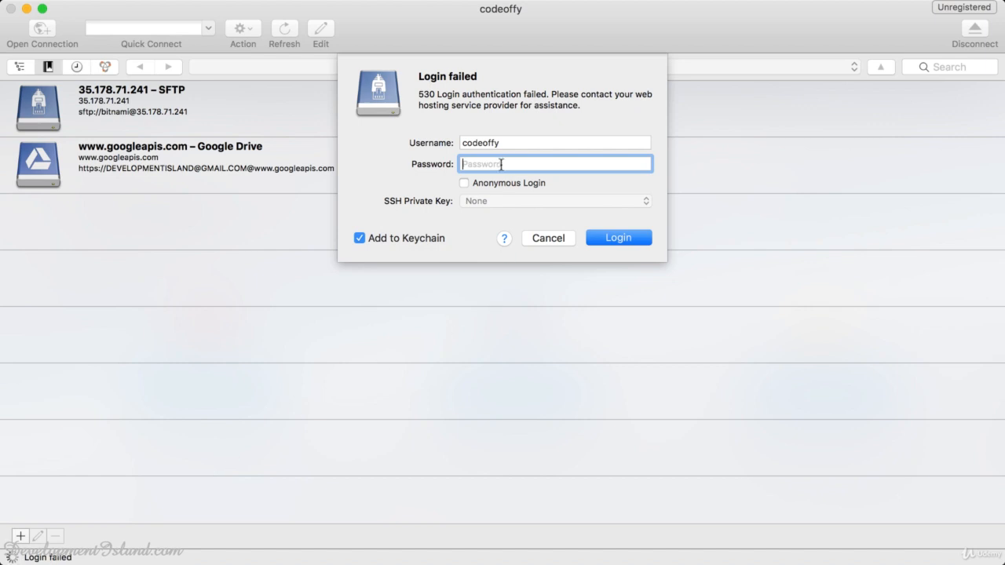
Switch to Chrome and open the "Hosting Details: cPanel, nameservers, FTP and more." message from the client area's email history, enlarging its window
key("super+Tab")
key("super+Tab")
key("super+Tab")
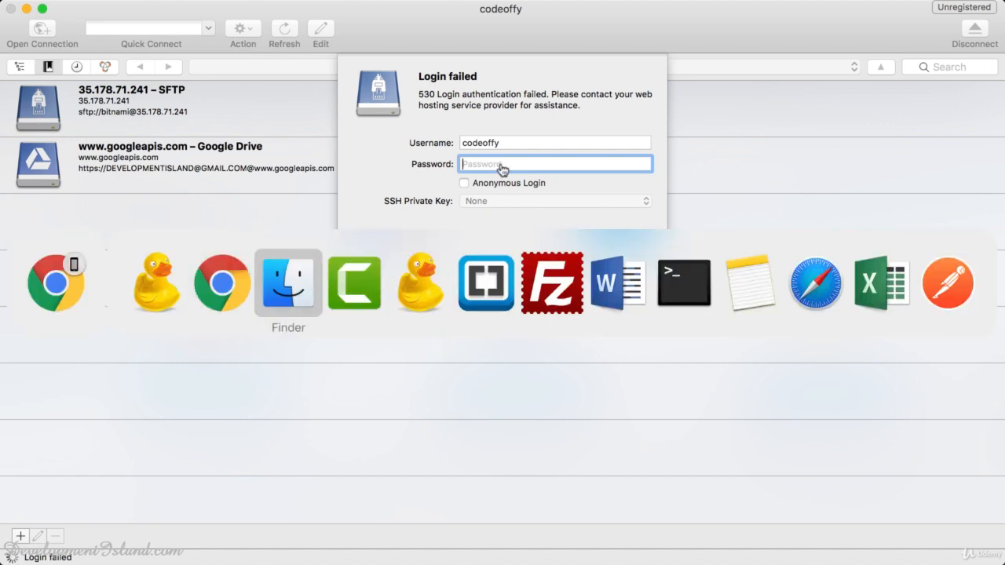
left_click(216, 284)
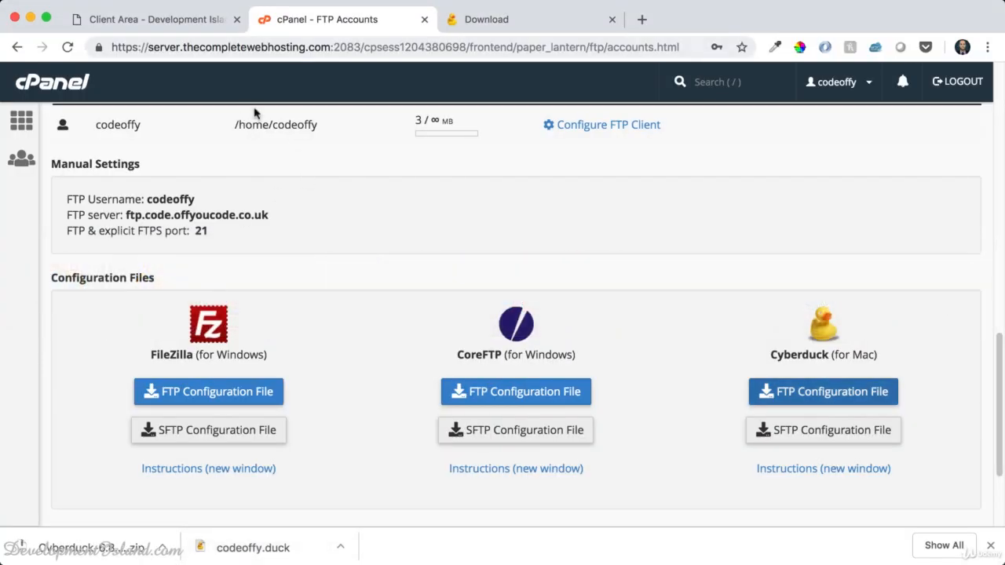
left_click(162, 19)
left_click(952, 150)
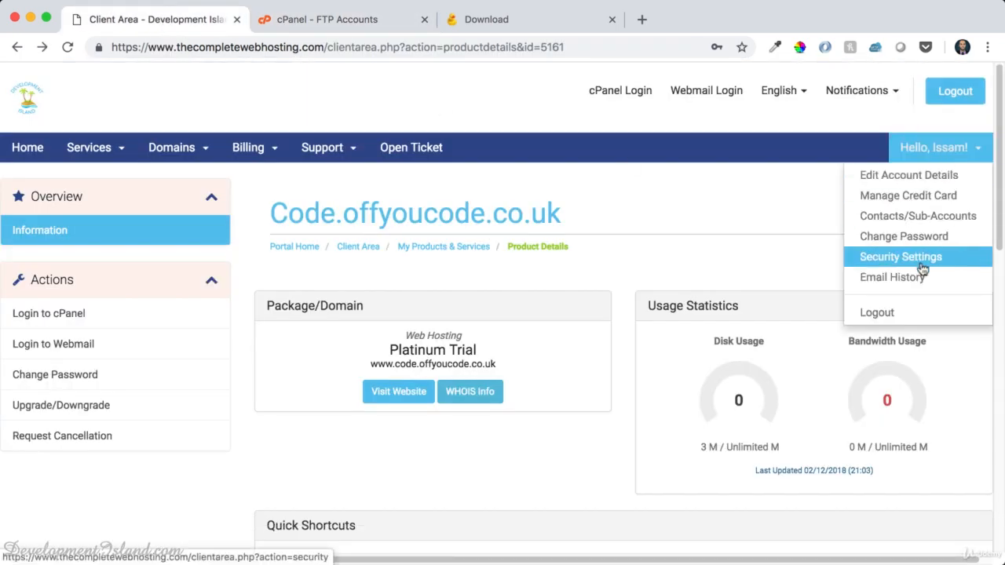
left_click(924, 270)
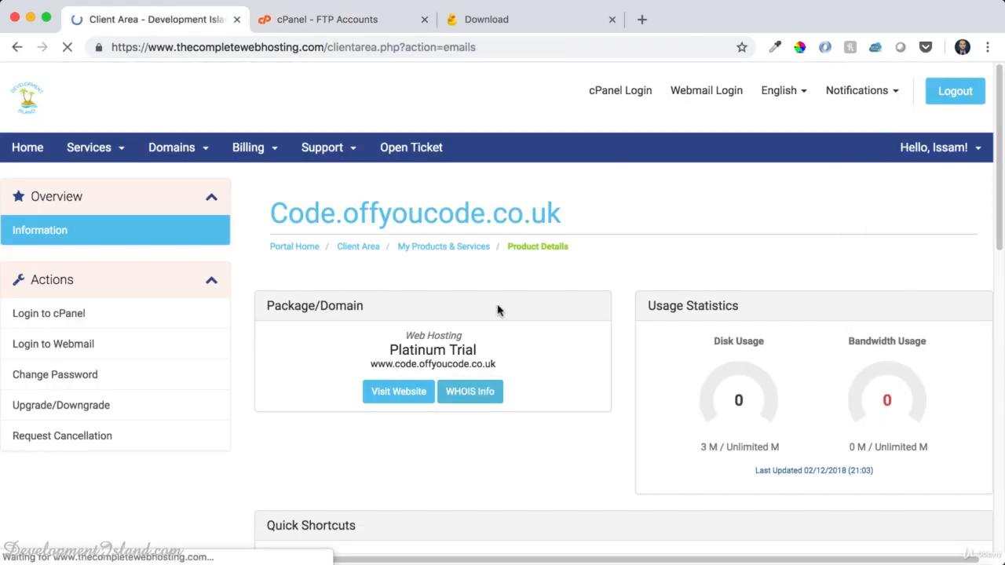
scroll(511, 299, "down", 1)
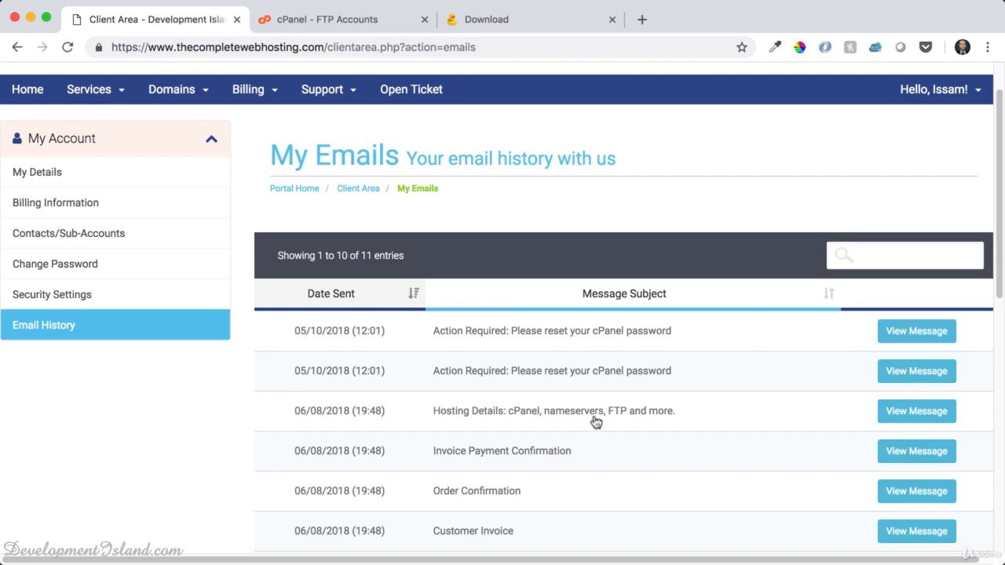
left_click(901, 416)
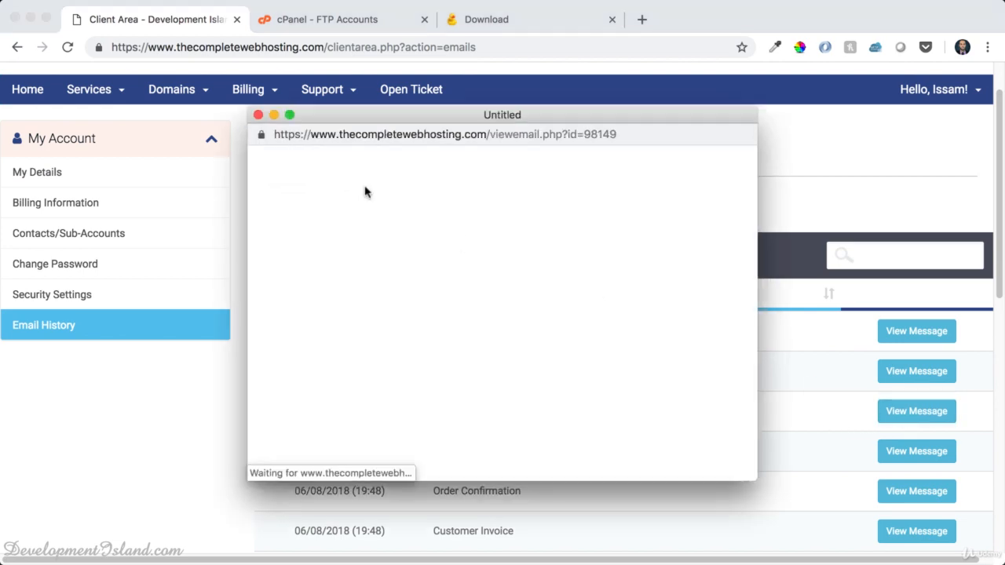
double_click(352, 119)
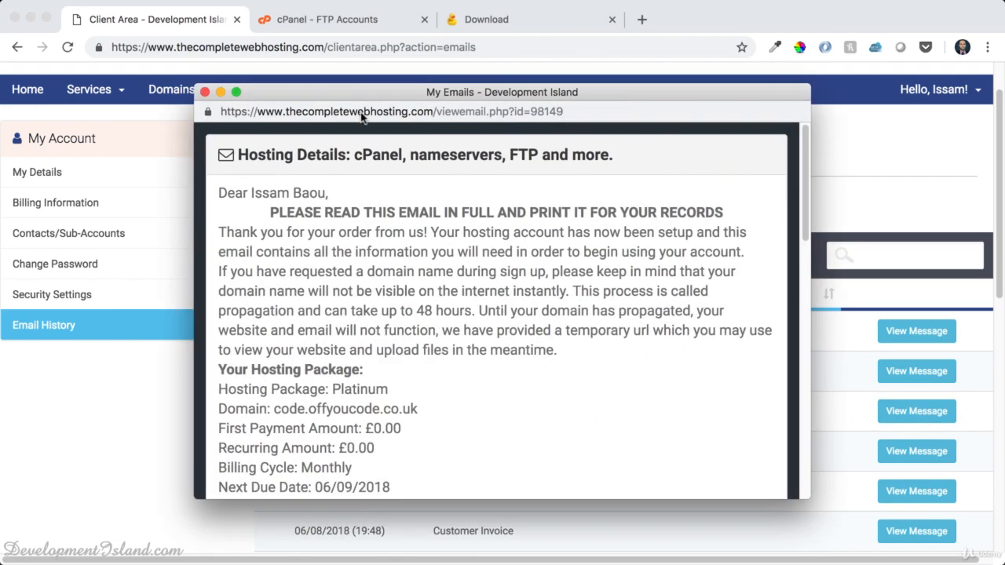
Copy the cPanel account password from the login details in the hosting email and close the message window
scroll(186, 251, "down", 5)
scroll(186, 250, "down", 1)
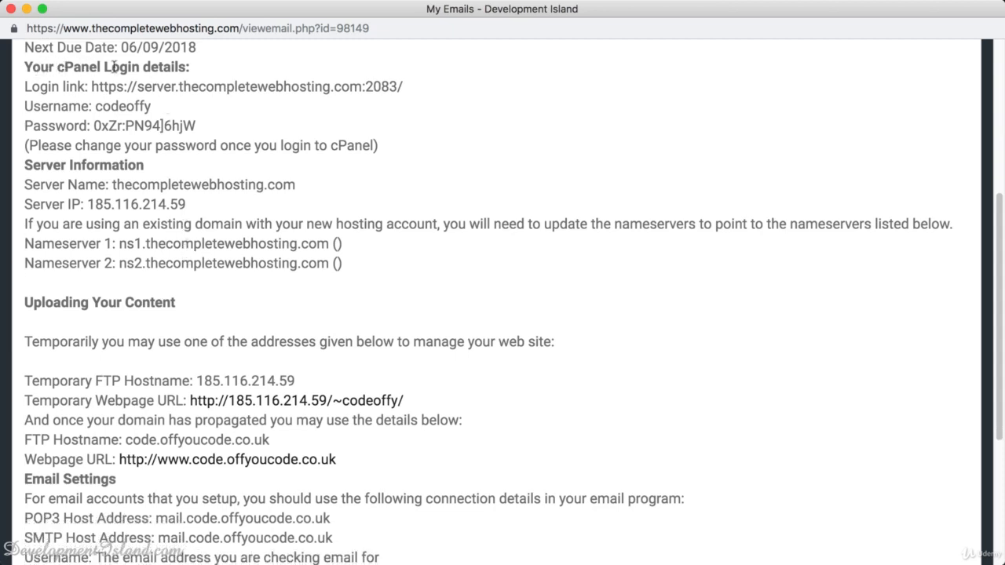
left_click_drag(196, 126, 98, 126)
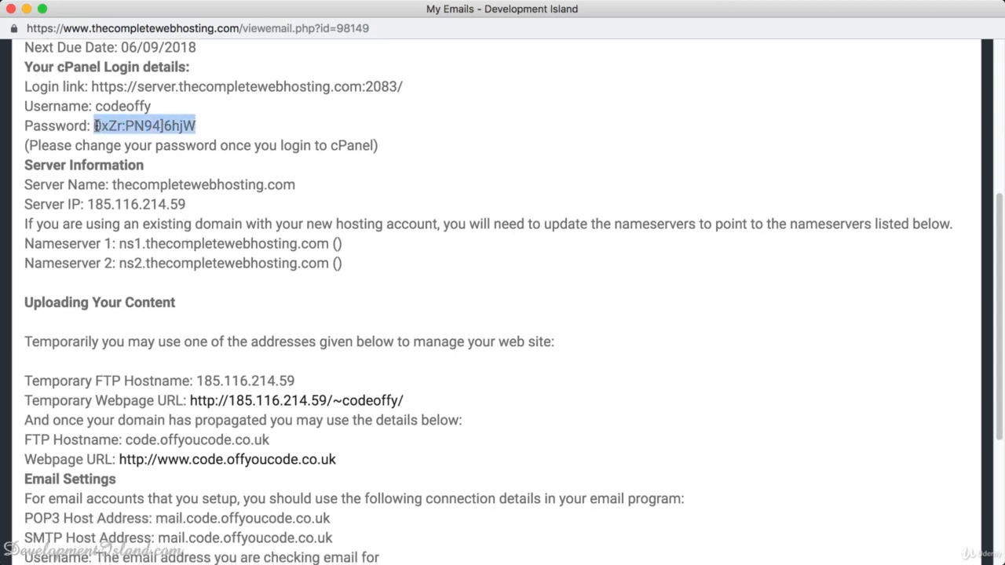
key("super+w")
Switch to Cyberduck, paste the copied account password into the login prompt, and log in to the server
key("super+Tab")
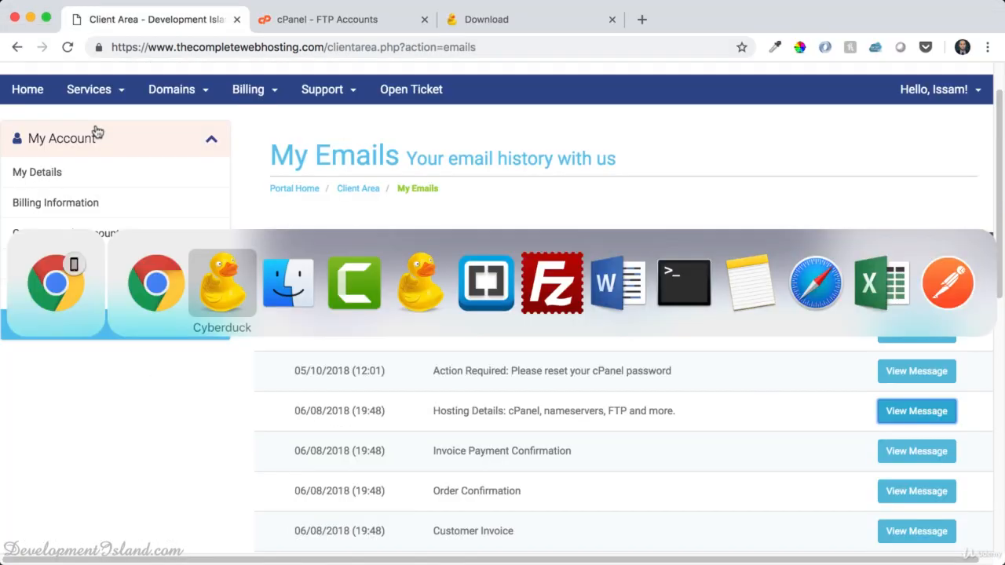
key("super+v")
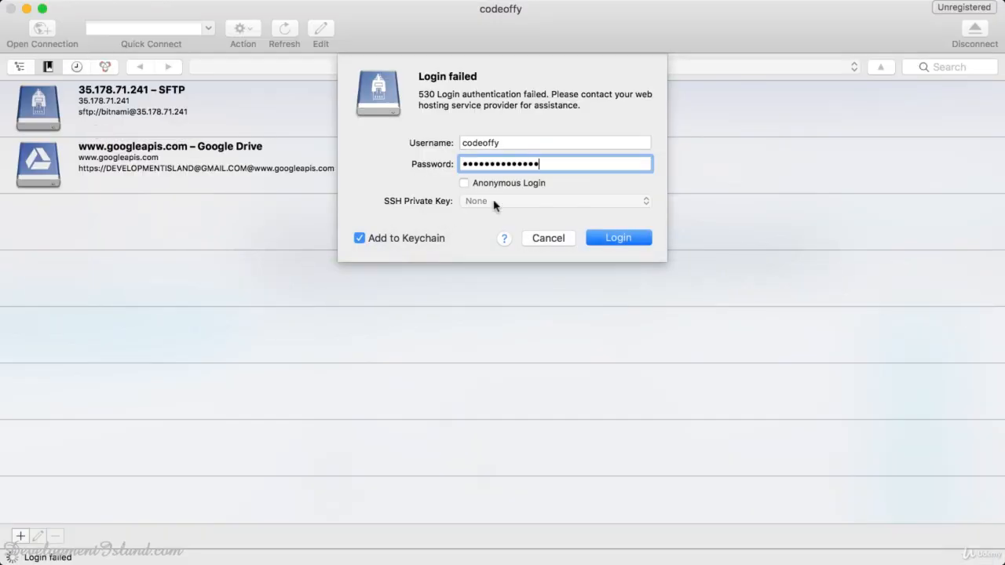
left_click(619, 239)
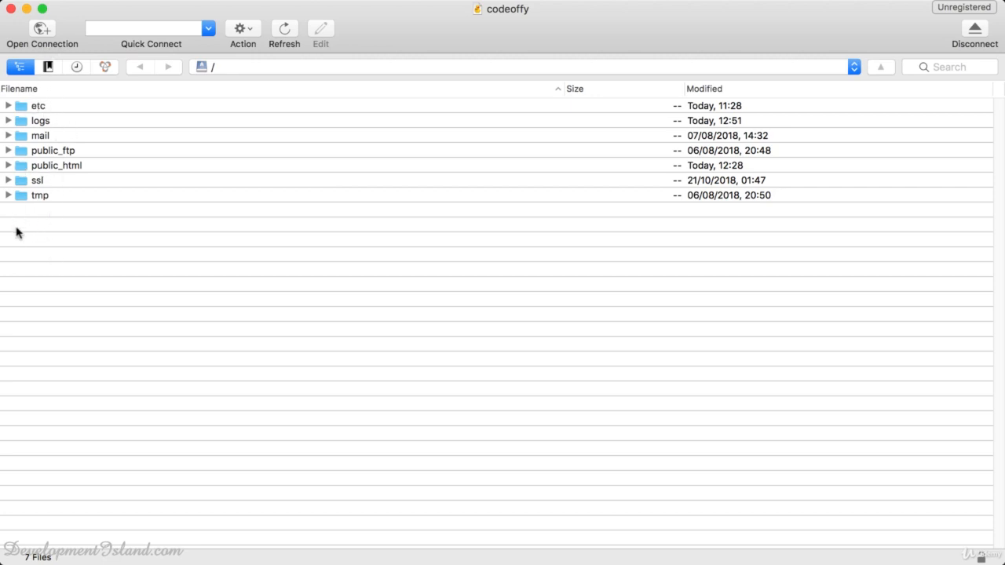
Upload helloworld.html from the Desktop's THE COMPLETE WEB DEVELOPMENT COURSE folder into the server's public_html folder
double_click(20, 166)
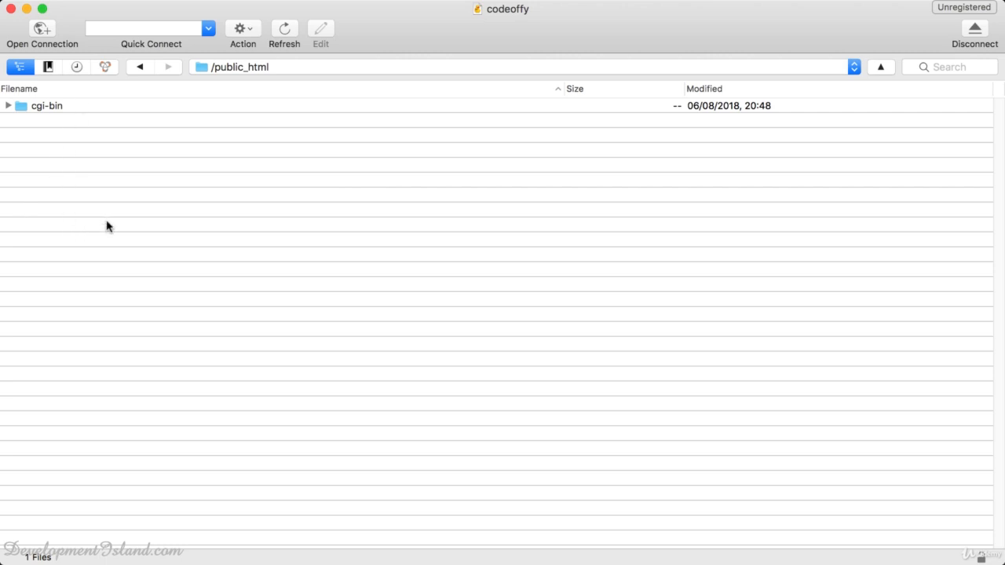
right_click(67, 156)
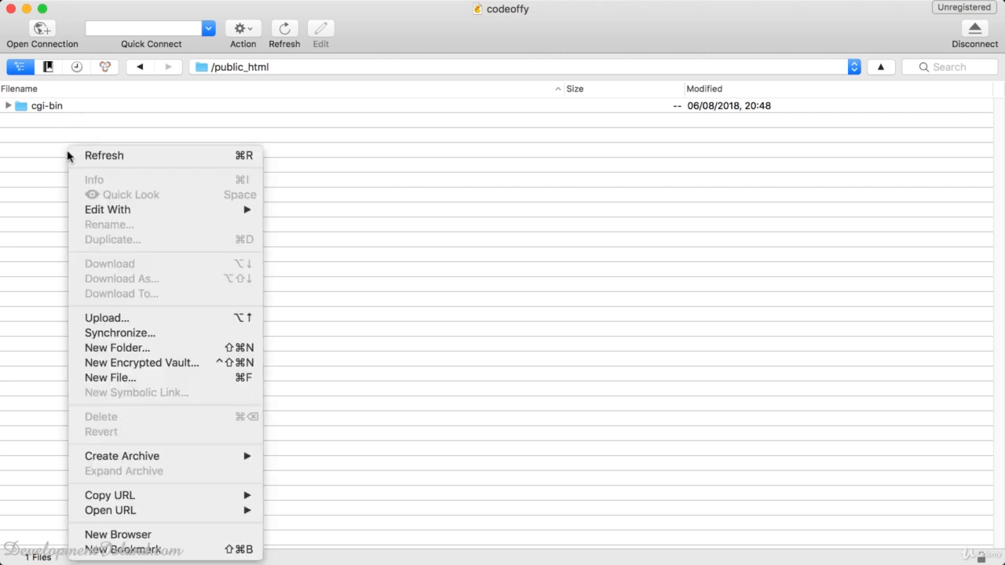
left_click(105, 319)
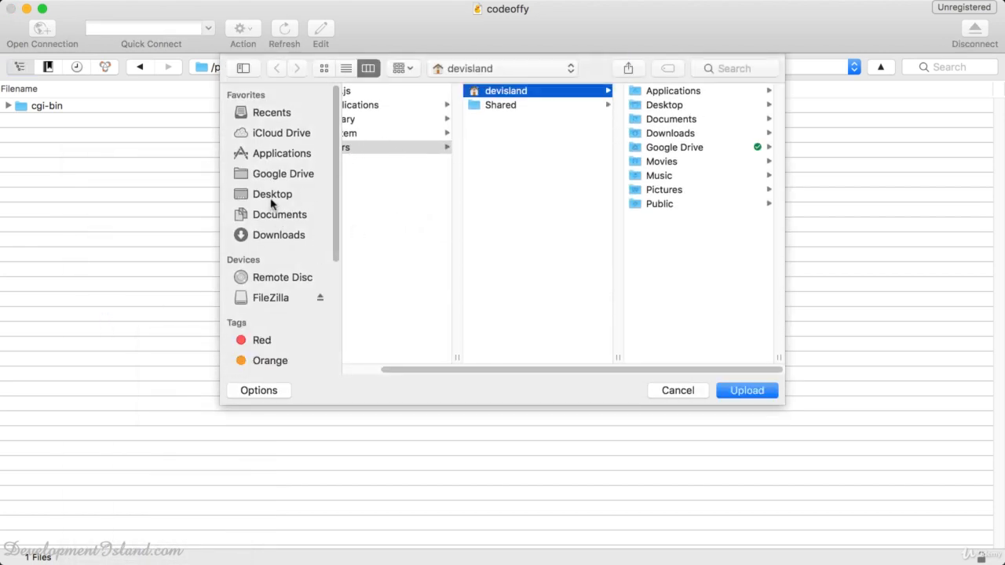
left_click(272, 197)
left_click(405, 105)
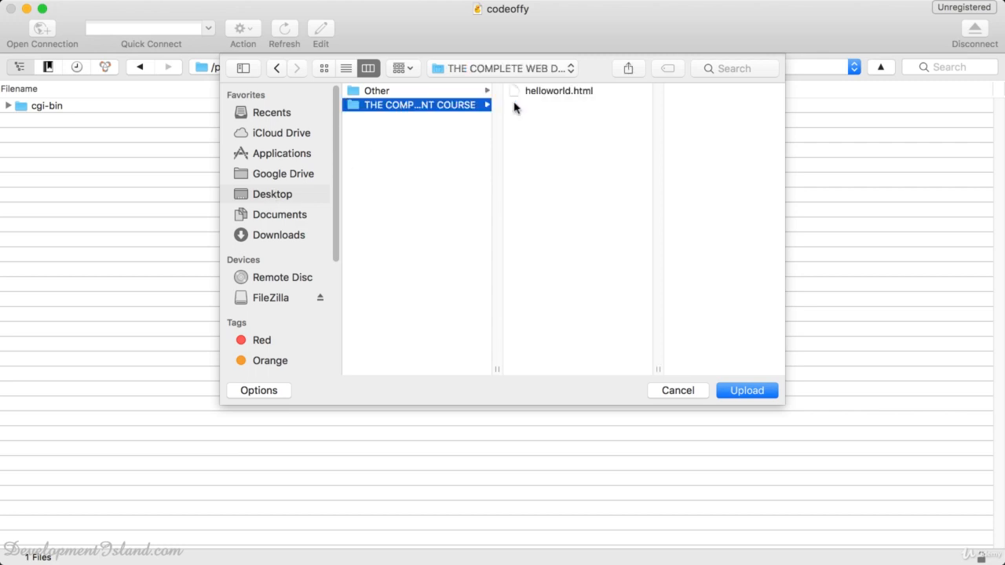
left_click(539, 92)
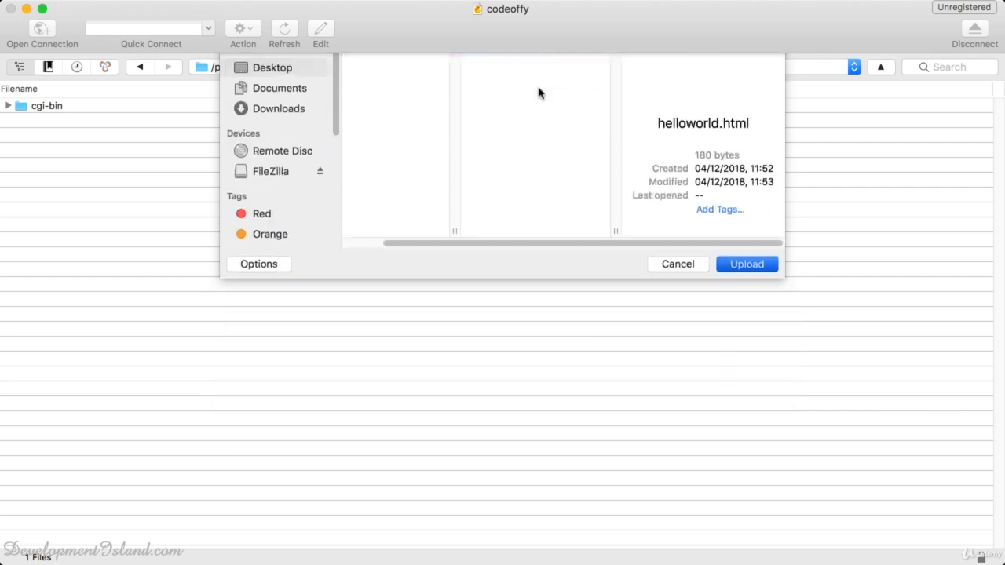
key("Return")
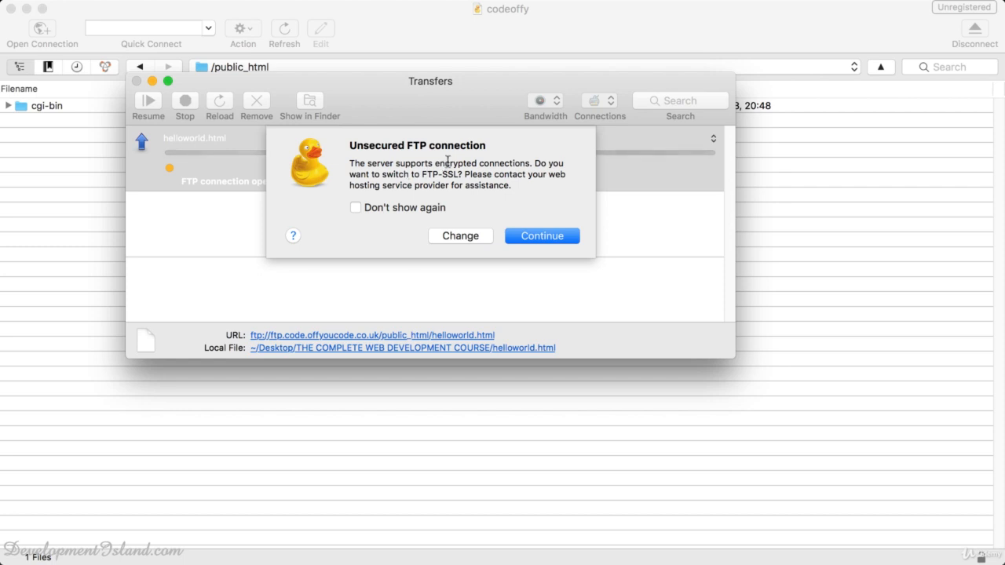
Continue the transfer over unsecured FTP with the warning set not to show again, close Transfers, and select the uploaded helloworld.html
left_click(355, 207)
left_click(550, 237)
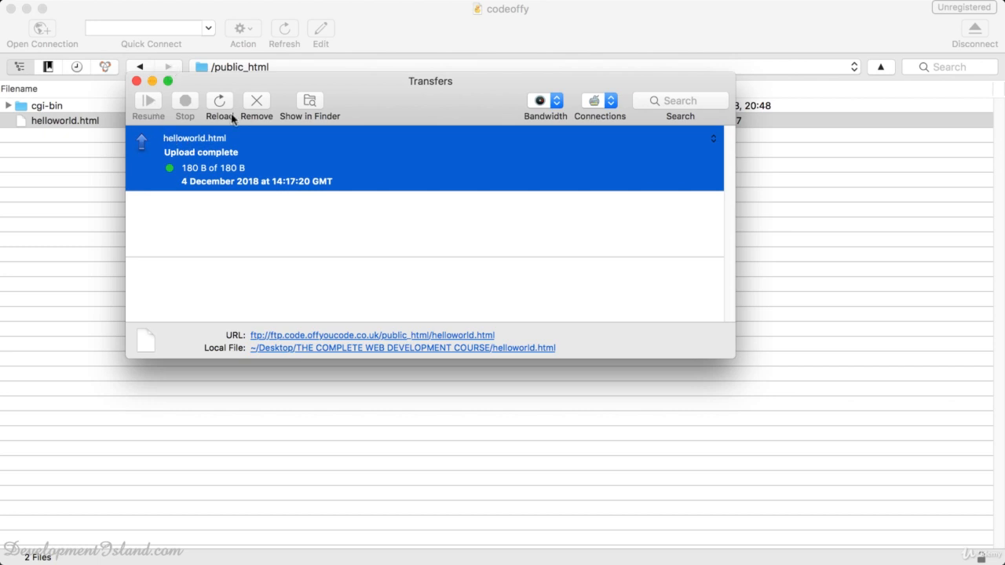
left_click(137, 81)
left_click(63, 151)
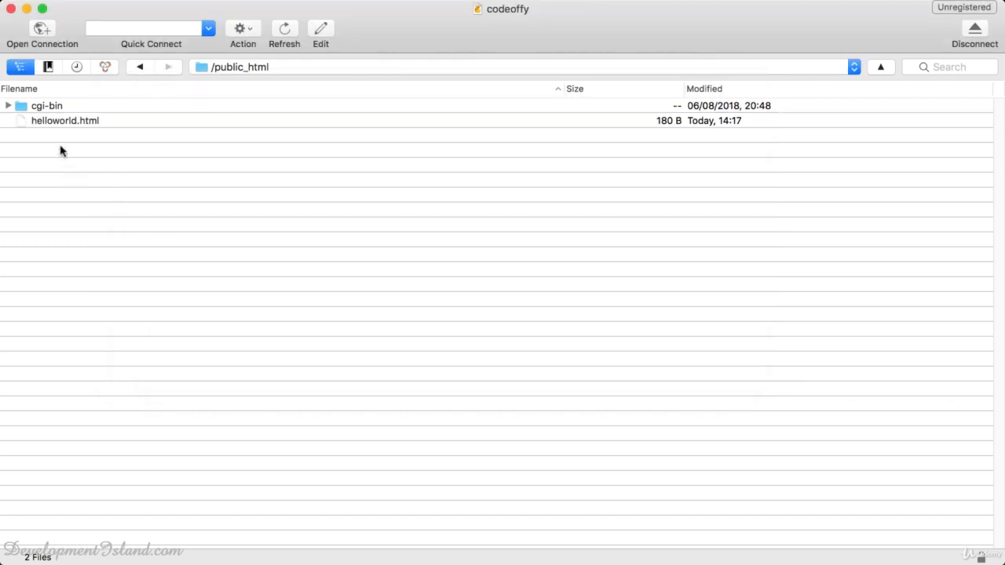
left_click(47, 124)
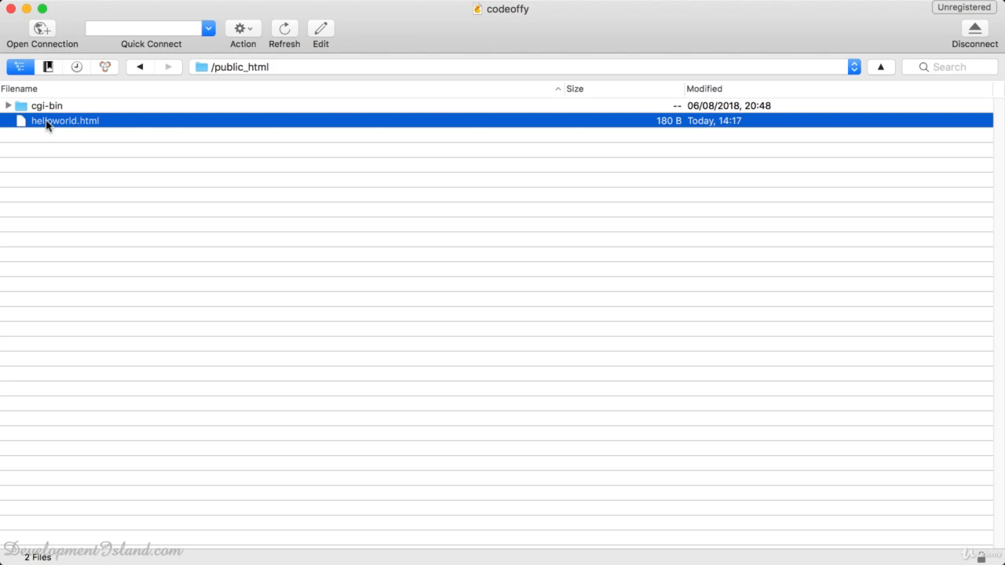
Switch to Chrome and load code.offyoucode.co.uk in the tab holding the Cyberduck download page
key("super+Tab")
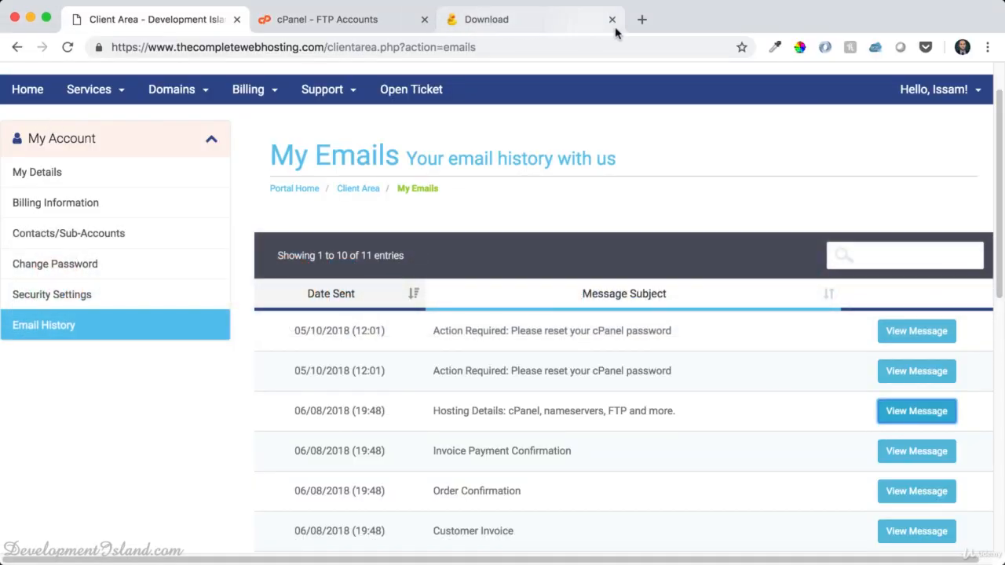
left_click(542, 20)
left_click(474, 52)
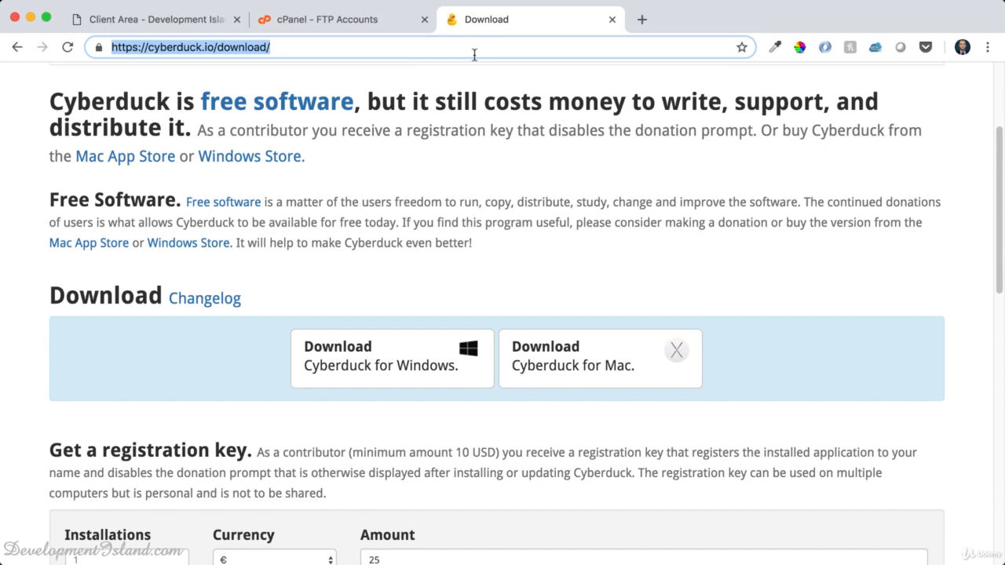
type("code.")
key("Return")
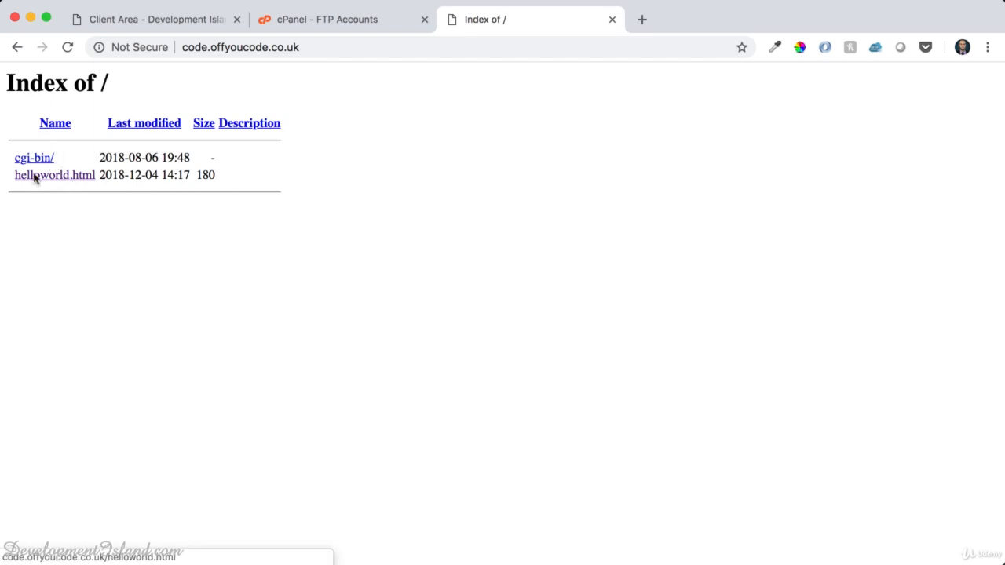
Resize the Cyberduck and Chrome windows to about half the screen width each so they sit side by side
key("super+Tab")
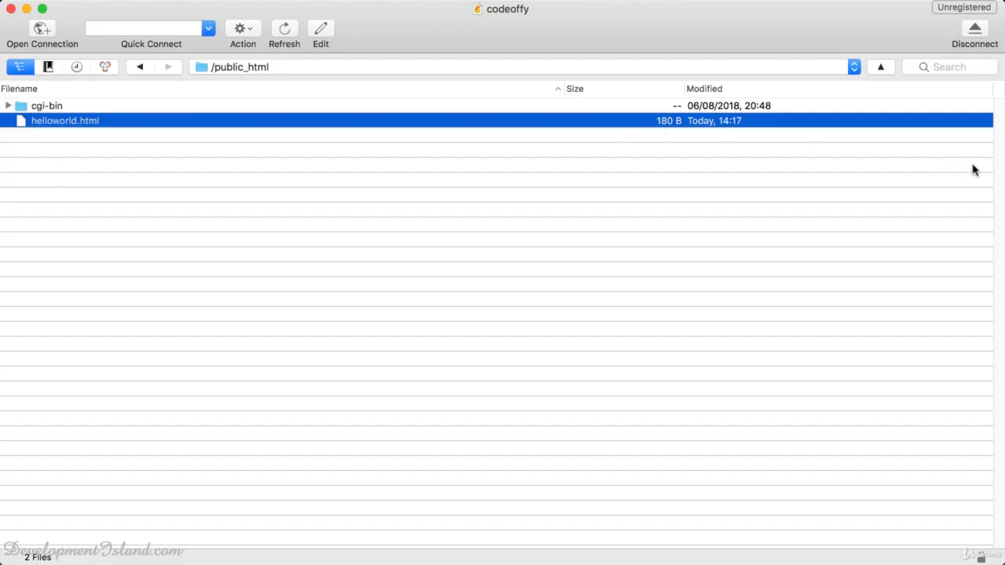
left_click_drag(1001, 173, 506, 181)
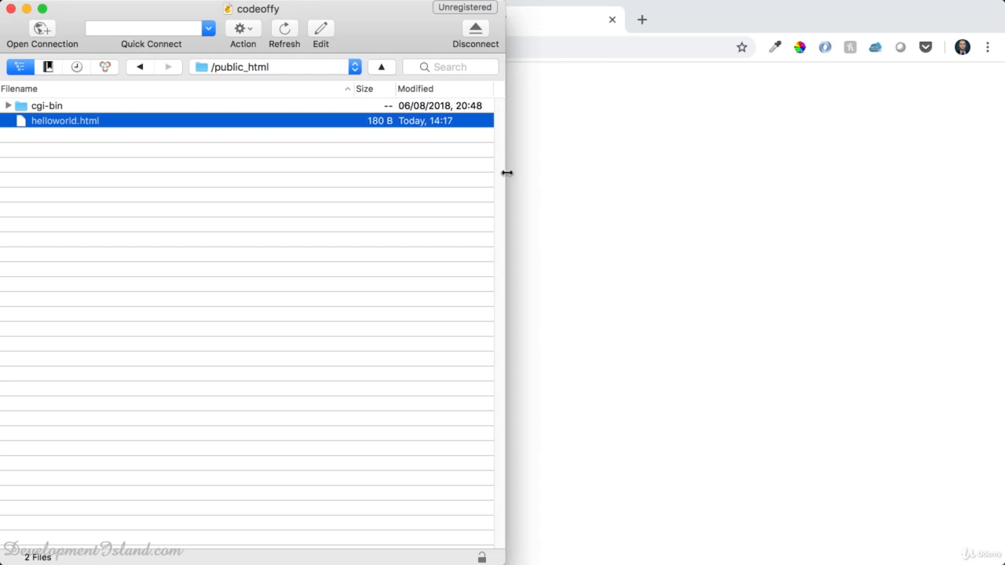
left_click(507, 173)
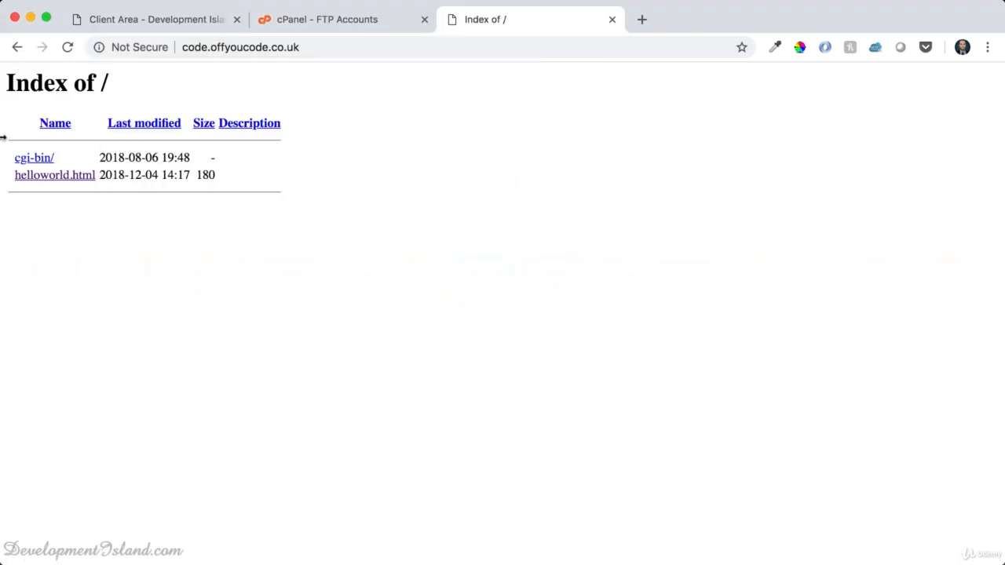
left_click_drag(3, 137, 506, 185)
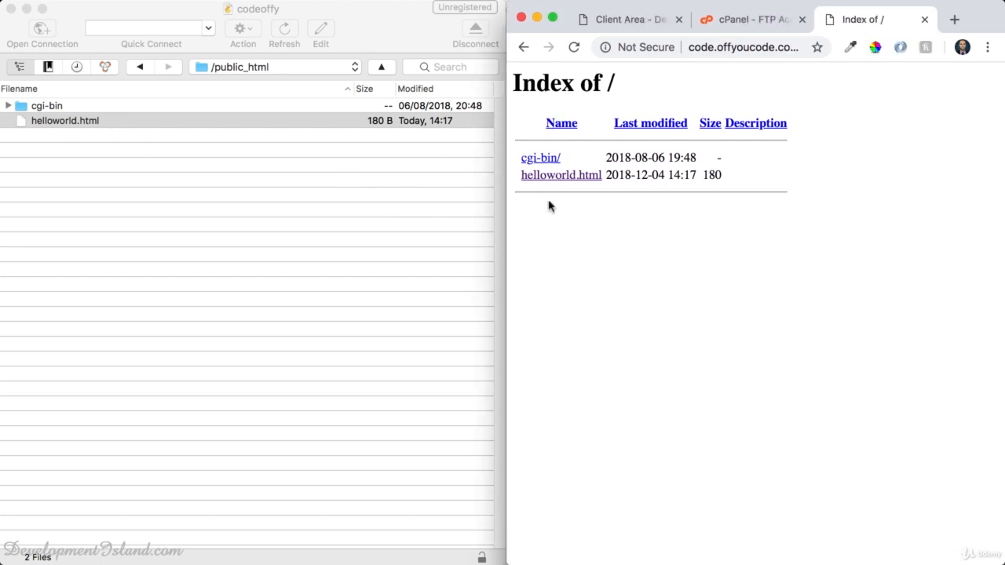
Open helloworld.html from the website's directory index and highlight the end of its web address to compare with the uploaded file
left_click(549, 175)
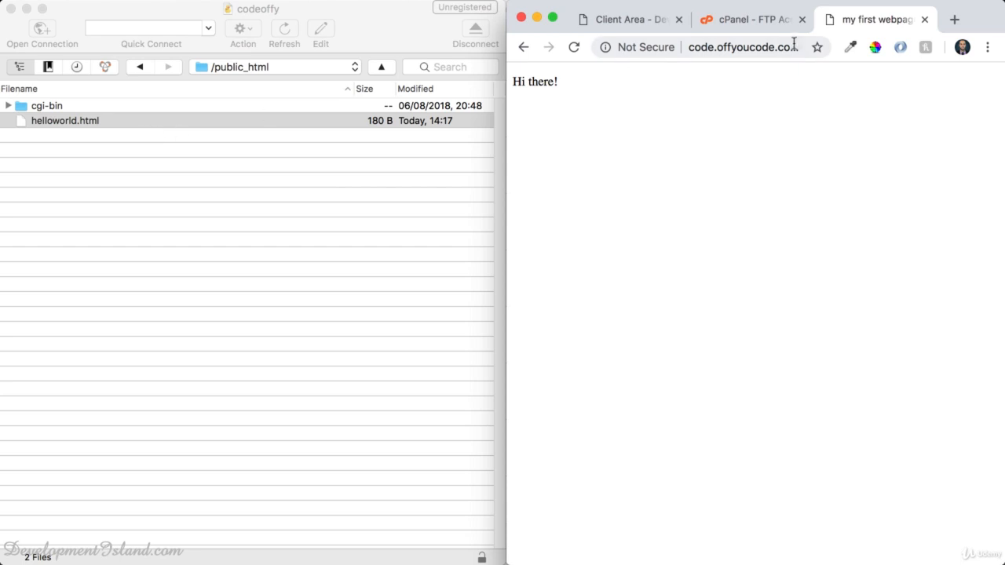
left_click(766, 47)
left_click(755, 47)
left_click_drag(771, 47, 866, 52)
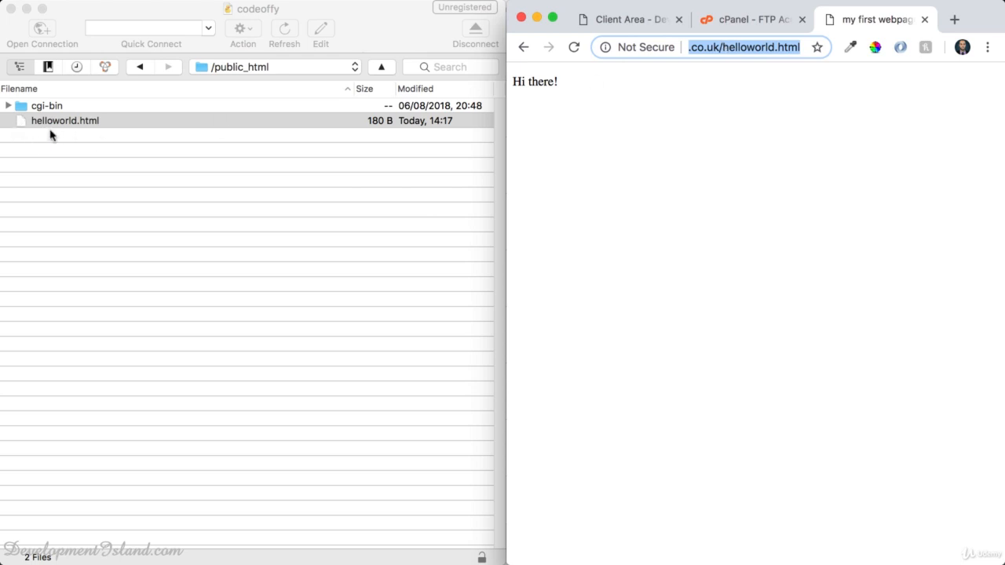
Create a folder named folder inside public_html and move helloworld.html into it
right_click(29, 161)
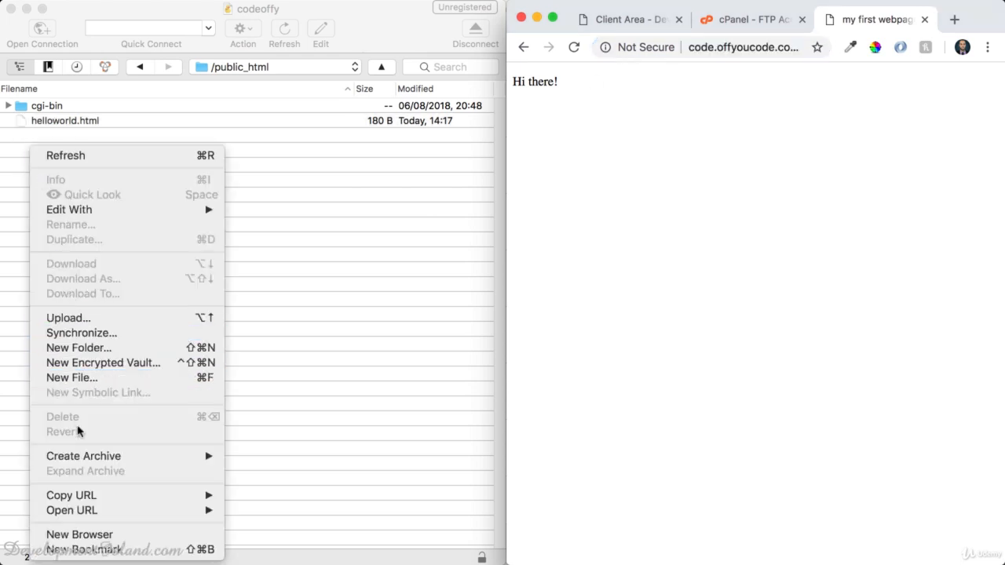
left_click(78, 350)
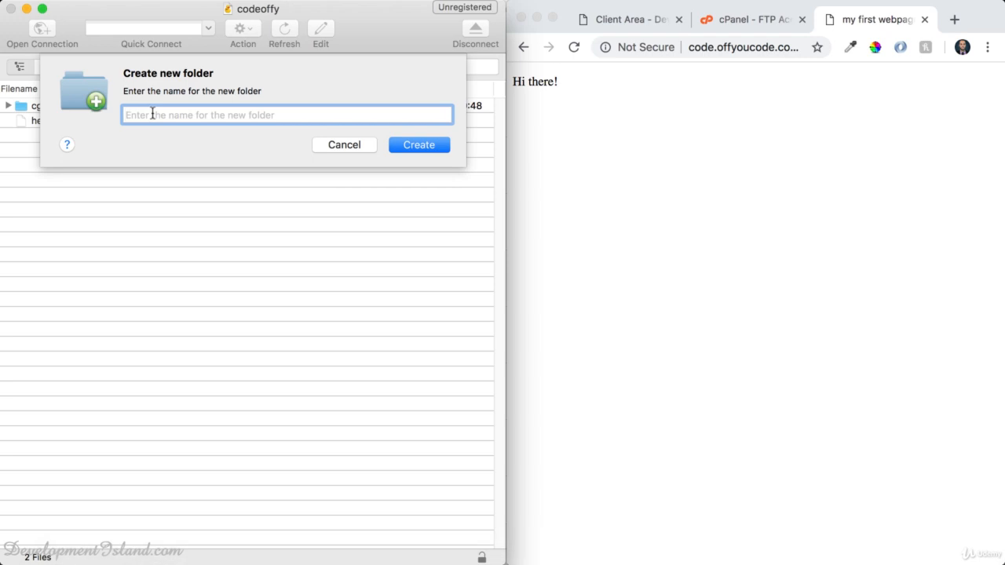
type("fp")
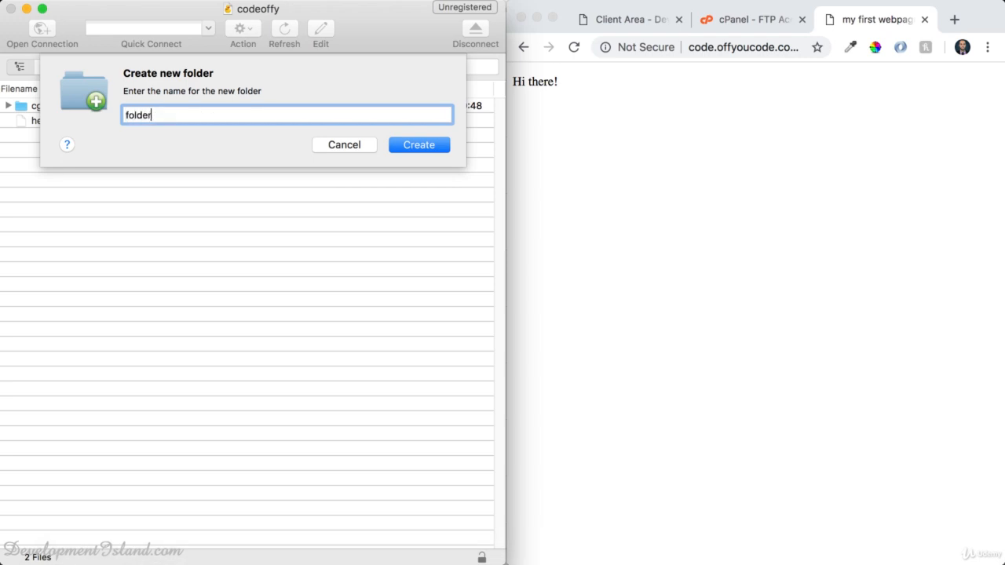
left_click(419, 146)
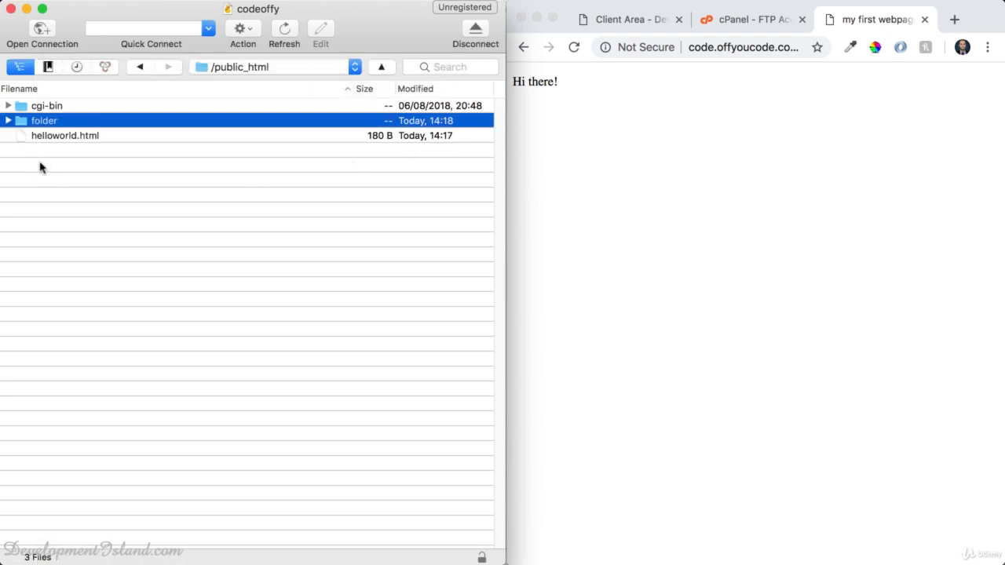
left_click_drag(41, 138, 24, 124)
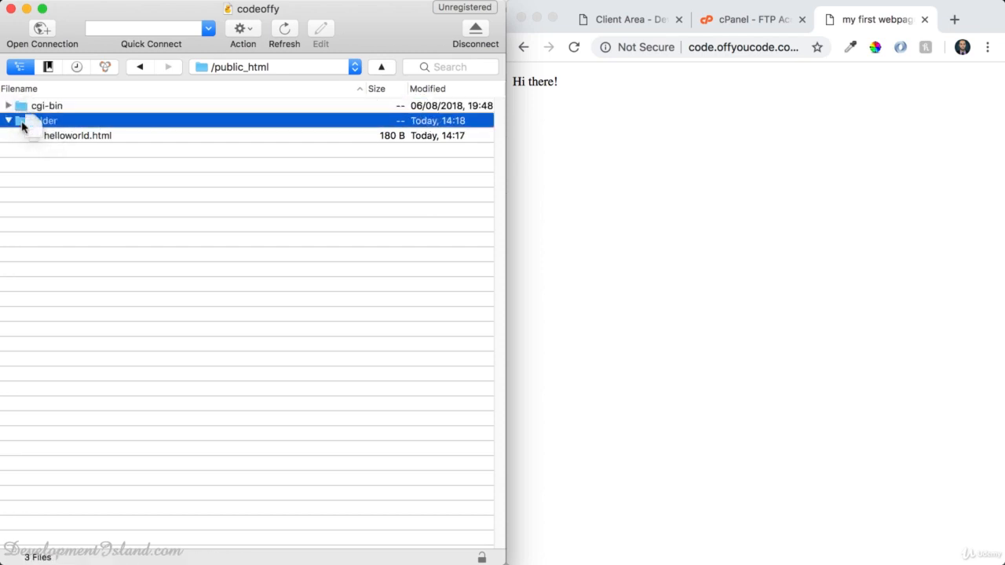
left_click(7, 120)
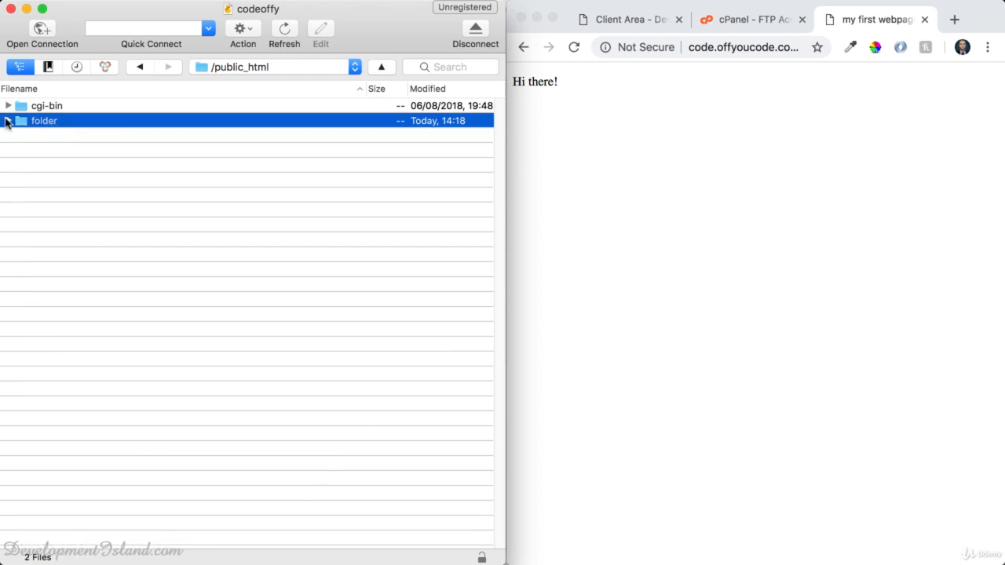
Load the moved page in Chrome by adding folder/ before helloworld.html in the web address
left_click(624, 88)
left_click(771, 47)
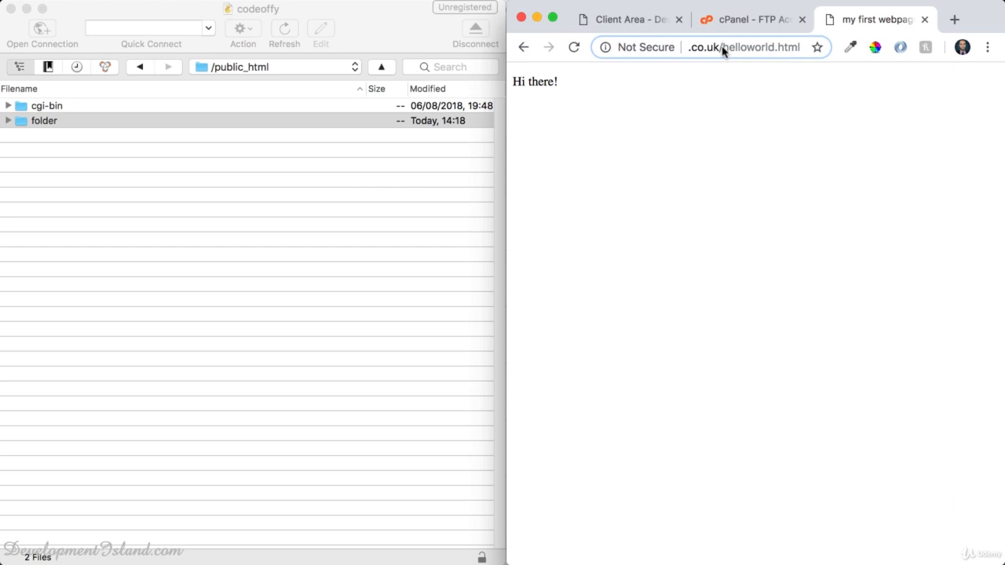
type("folder/")
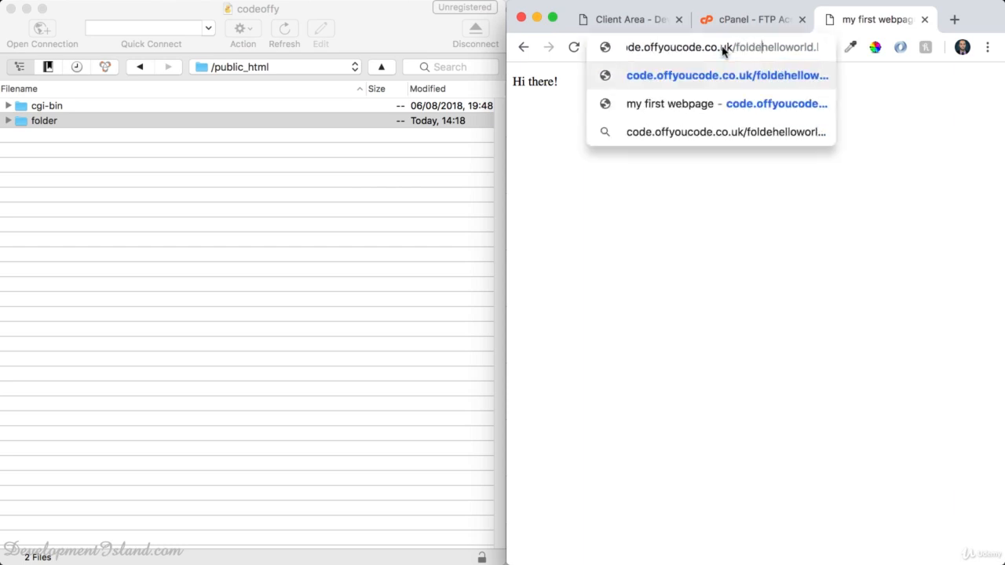
key("Return")
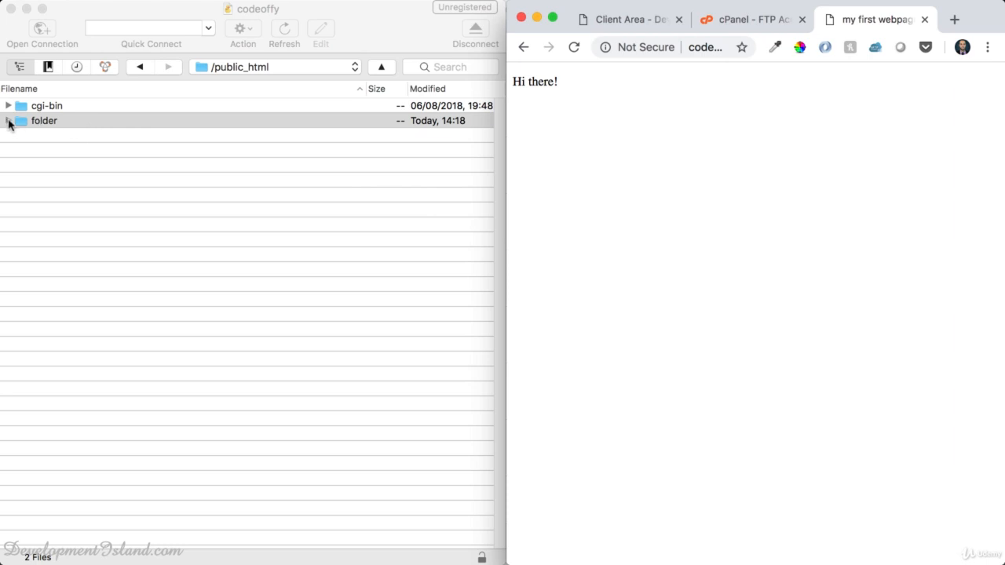
In Cyberduck, put a second copy of helloworld.html directly in public_html, keeping the one inside folder
left_click(8, 120)
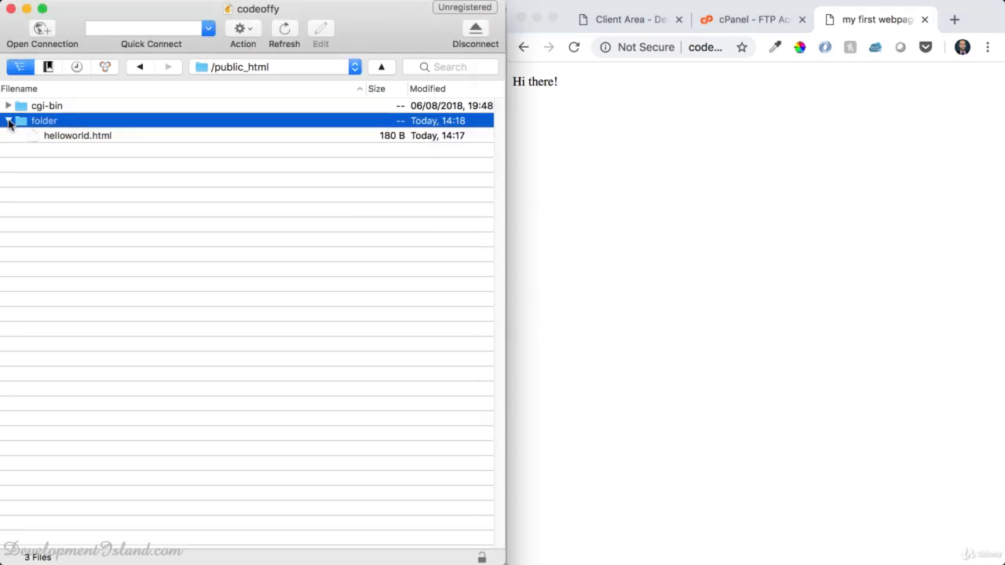
left_click(50, 138)
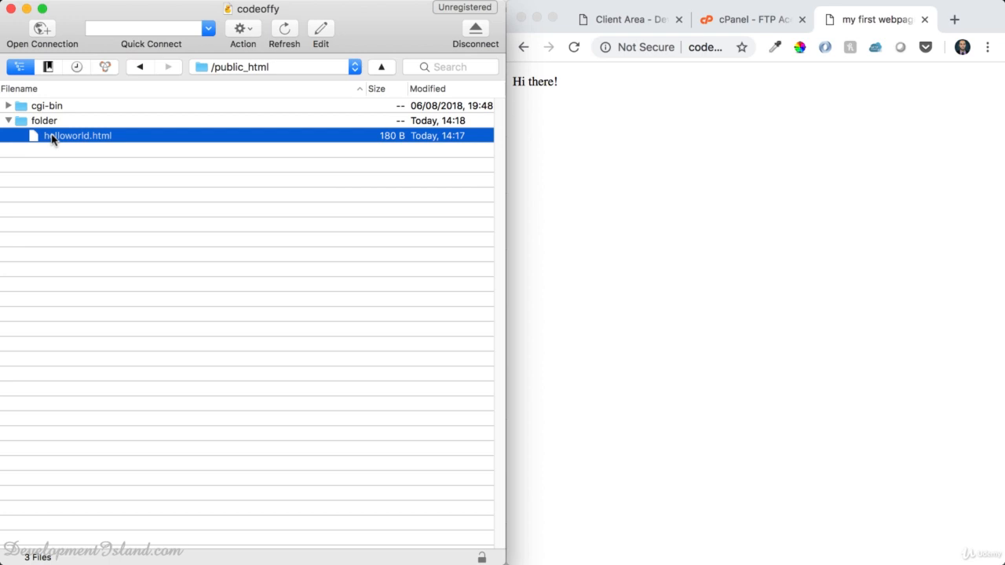
left_click(7, 120)
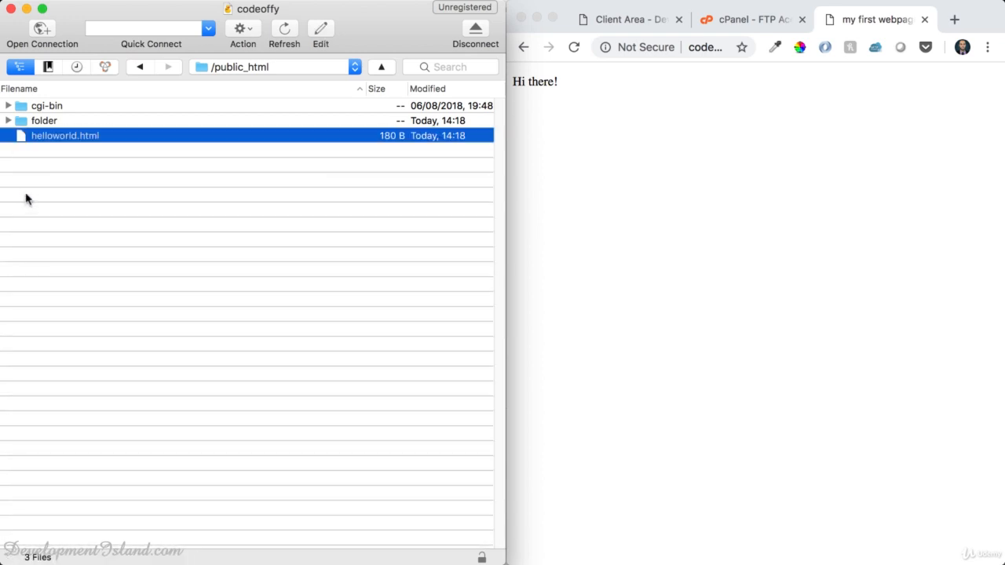
left_click(8, 120)
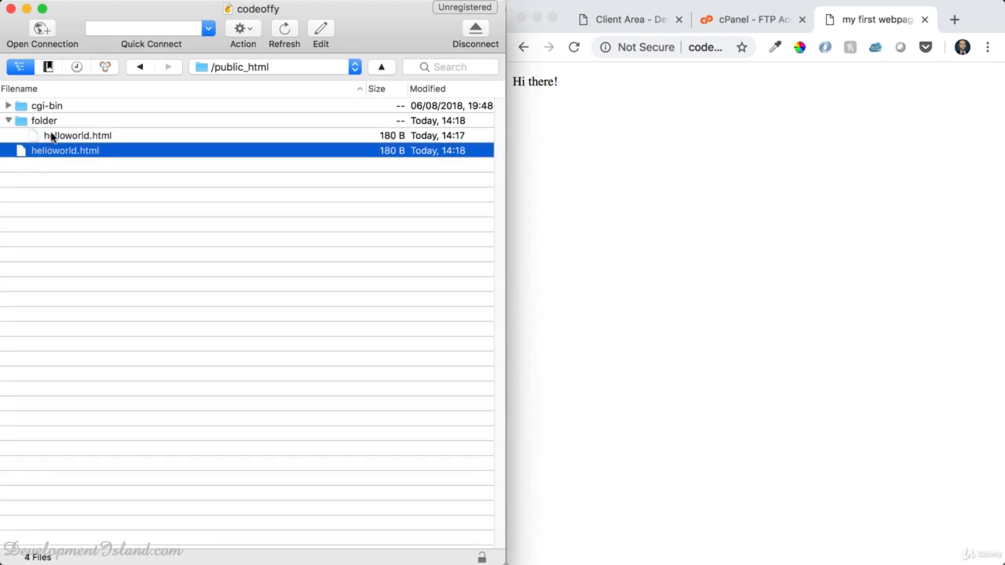
left_click(8, 120)
Delete the directory named folder and its contents from public_html
right_click(36, 122)
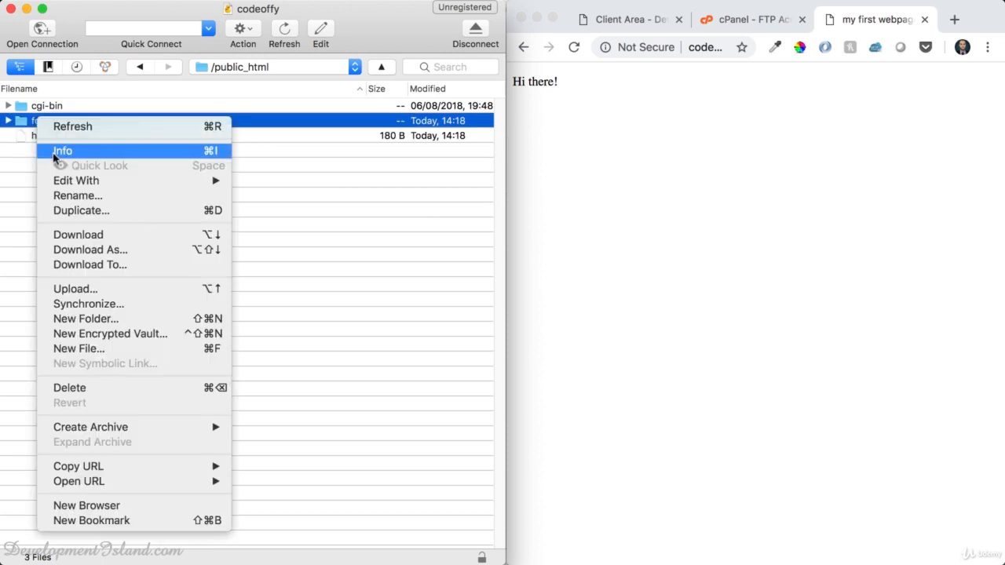
left_click(85, 387)
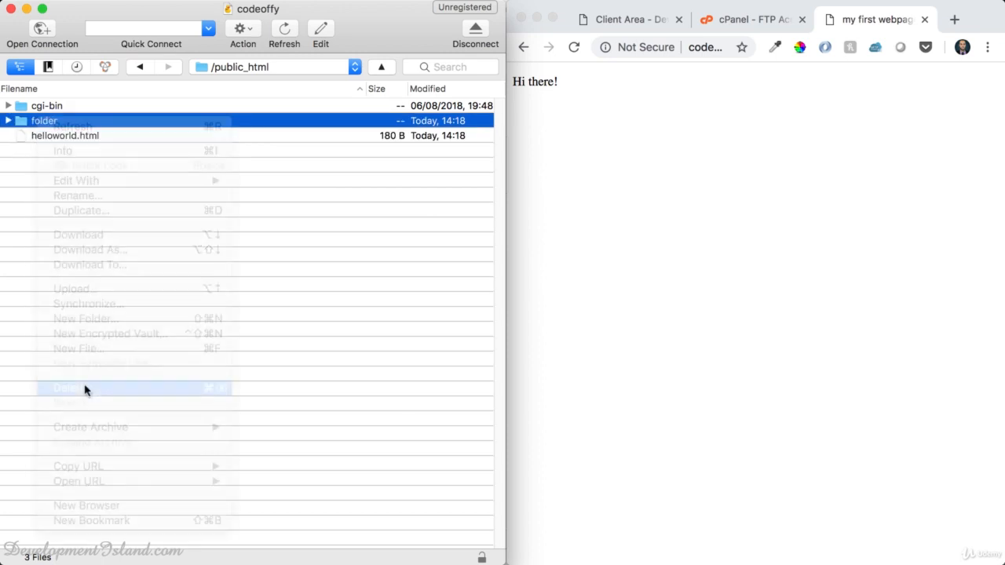
left_click(359, 134)
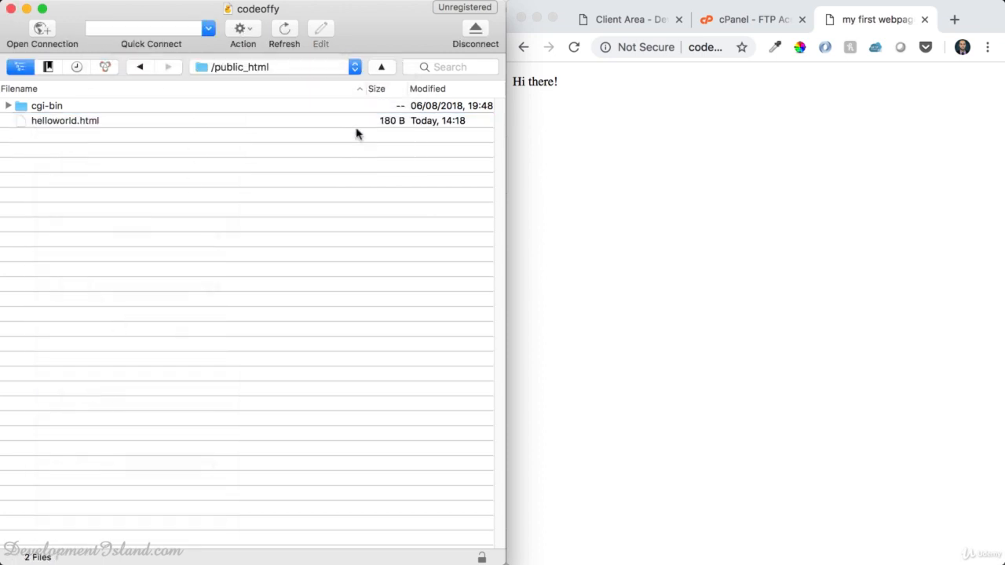
Check the file name in the browser's web address, and rename helloworld.html in public_html as index.html
left_click(722, 146)
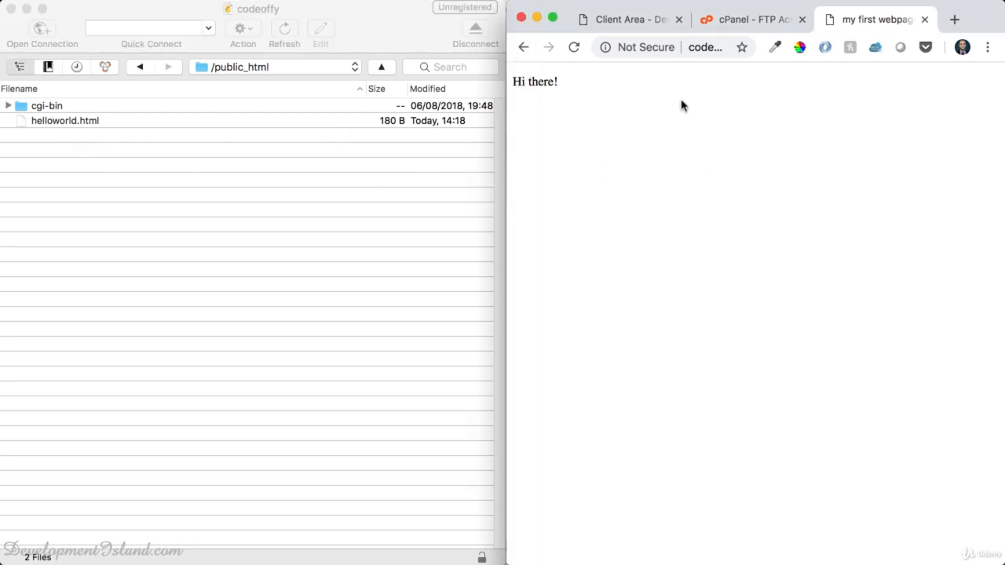
left_click(708, 49)
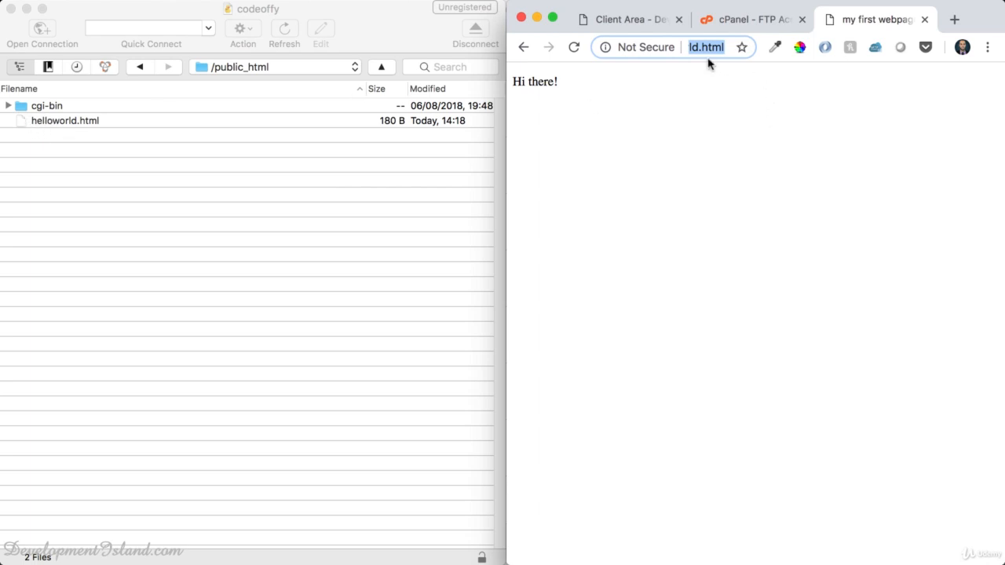
left_click(53, 120)
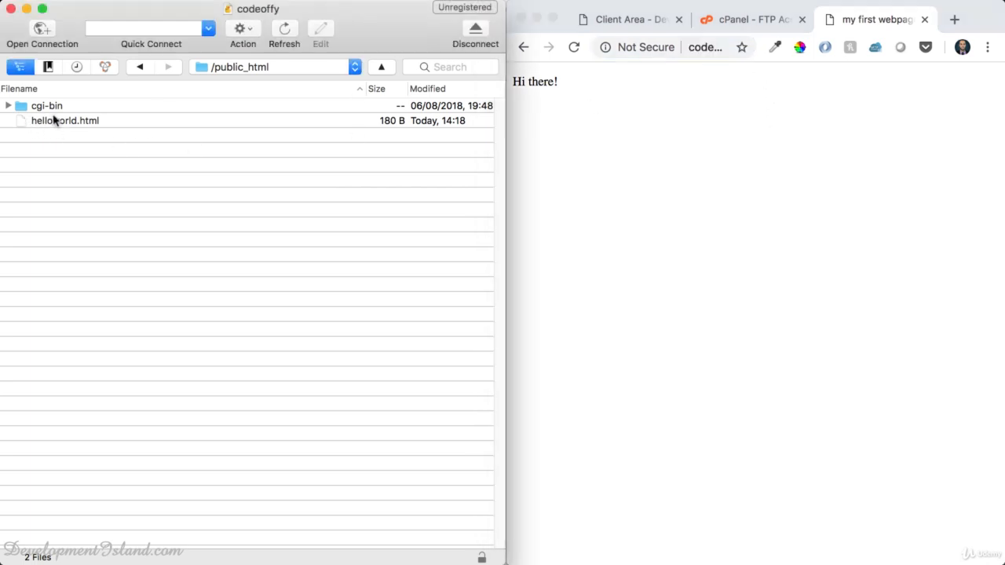
left_click(41, 121)
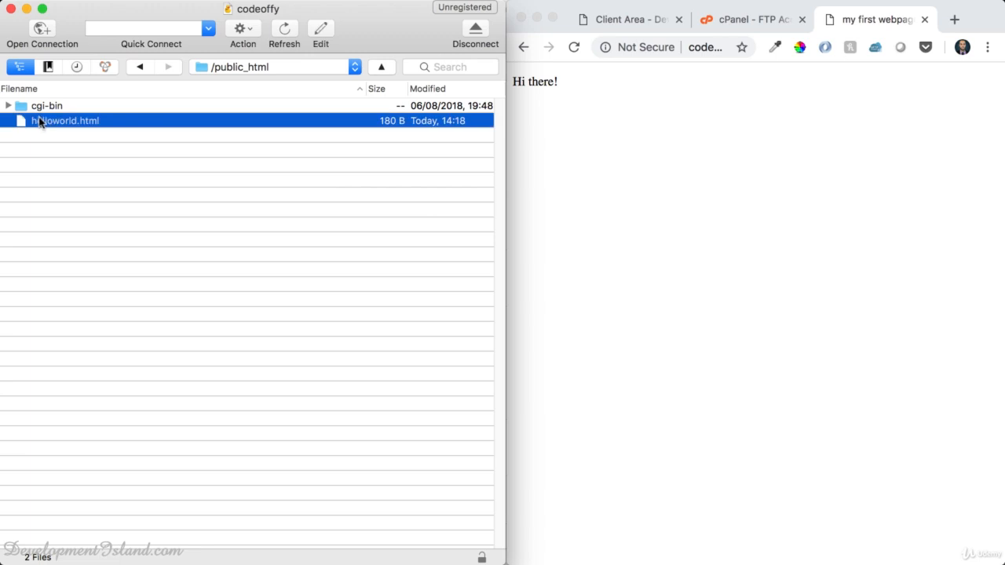
left_click(40, 120)
left_click(73, 119)
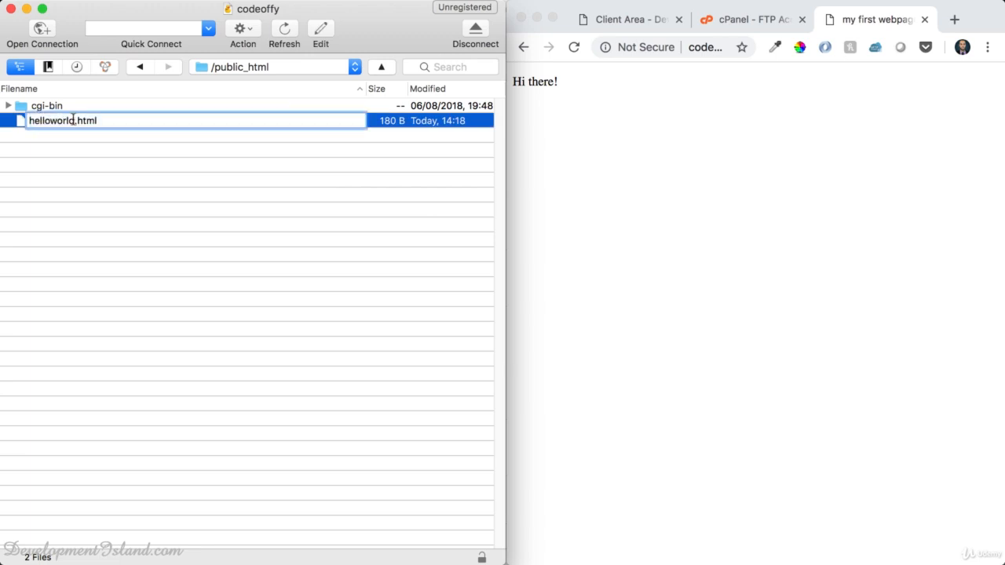
left_click_drag(74, 119, 19, 123)
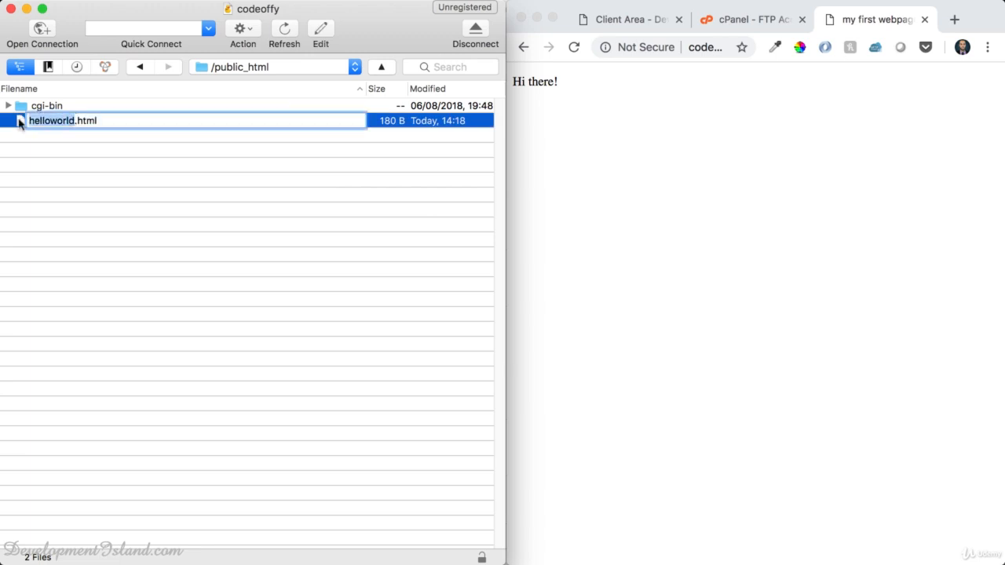
type("inde")
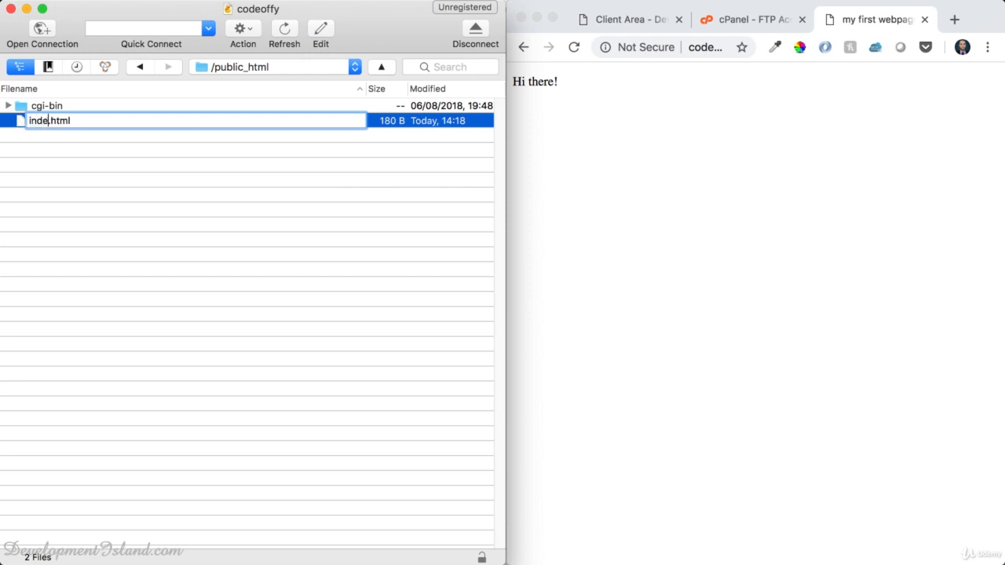
type("x")
key("Return")
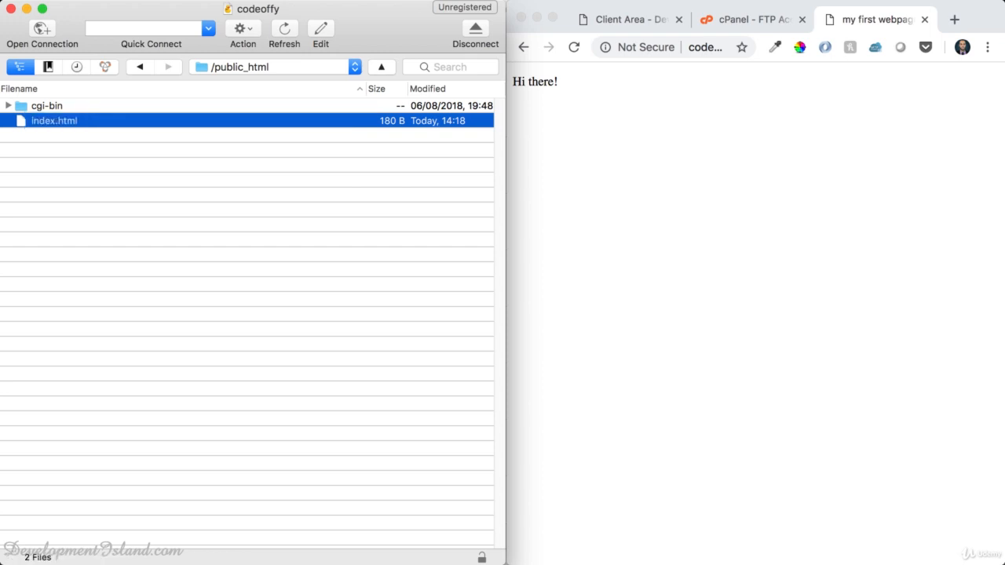
Widen the Chrome window, remove /folder/helloworld.html from the address to load code.offyoucode.co.uk, and shrink the window back to half width
left_click(705, 48)
double_click(712, 48)
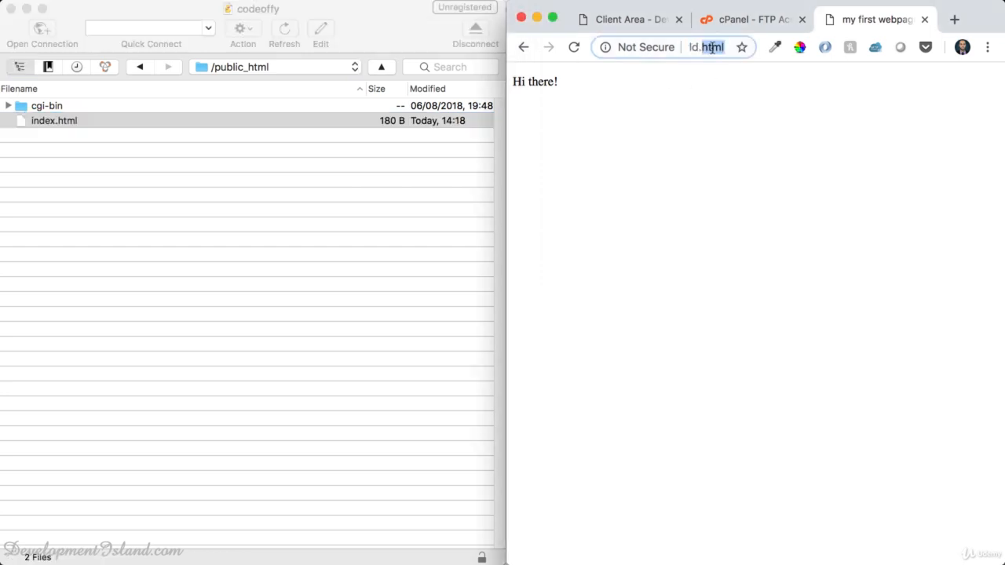
left_click_drag(705, 46, 790, 55)
left_click_drag(507, 108, 206, 119)
left_click_drag(506, 47, 761, 79)
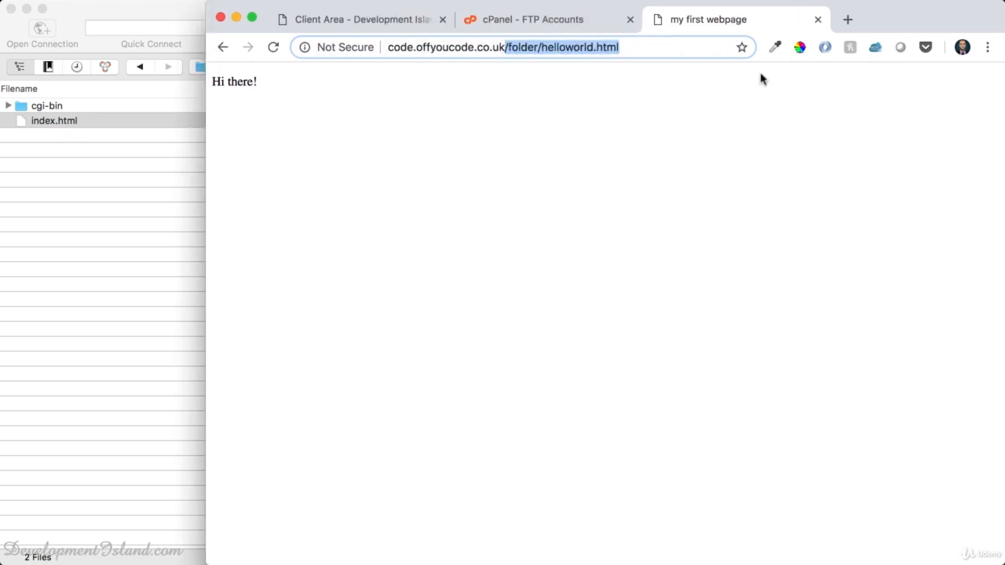
key("BackSpace")
key("Return")
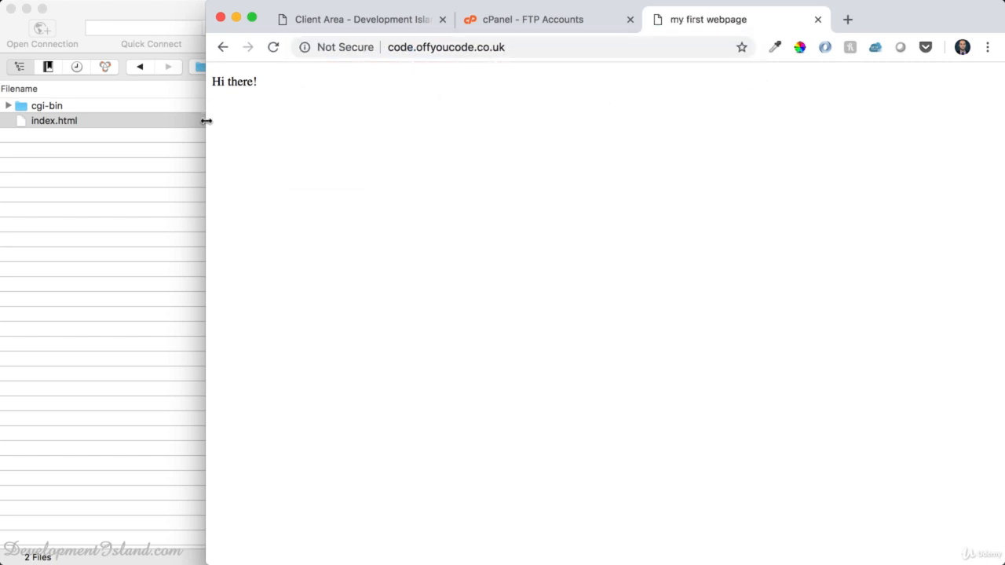
left_click_drag(210, 122, 505, 163)
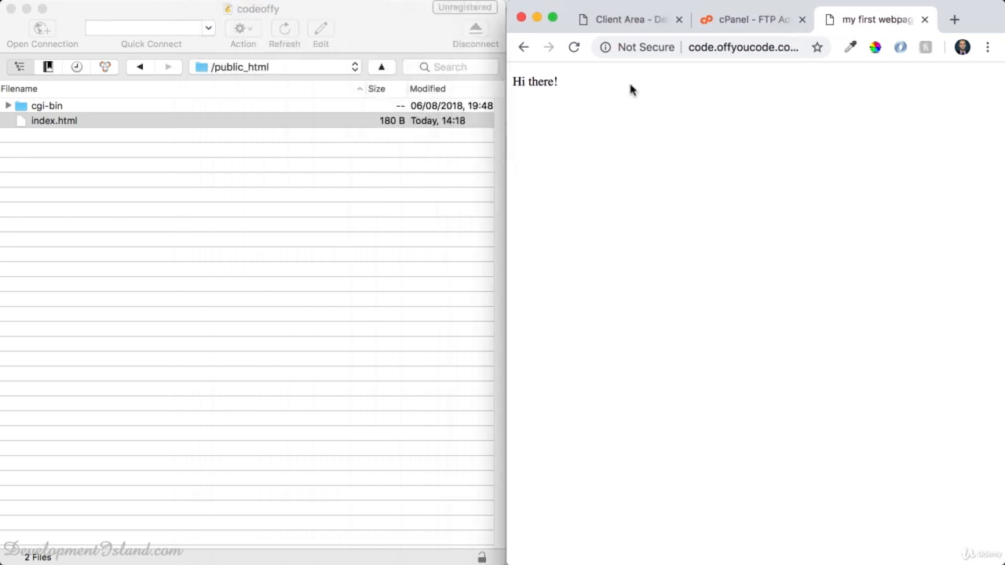
Open index.html from public_html for editing in Brackets through Cyberduck
left_click(56, 135)
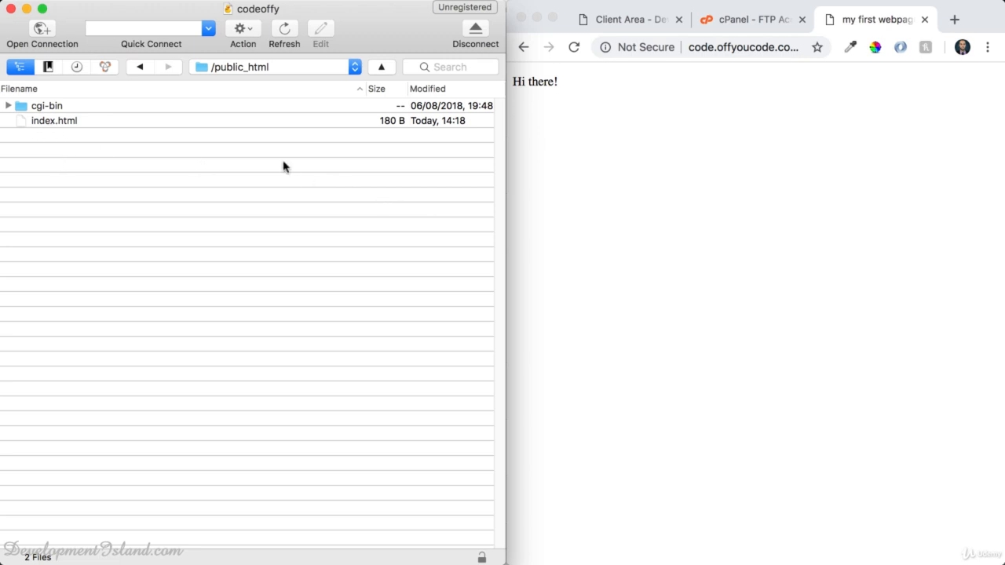
right_click(46, 121)
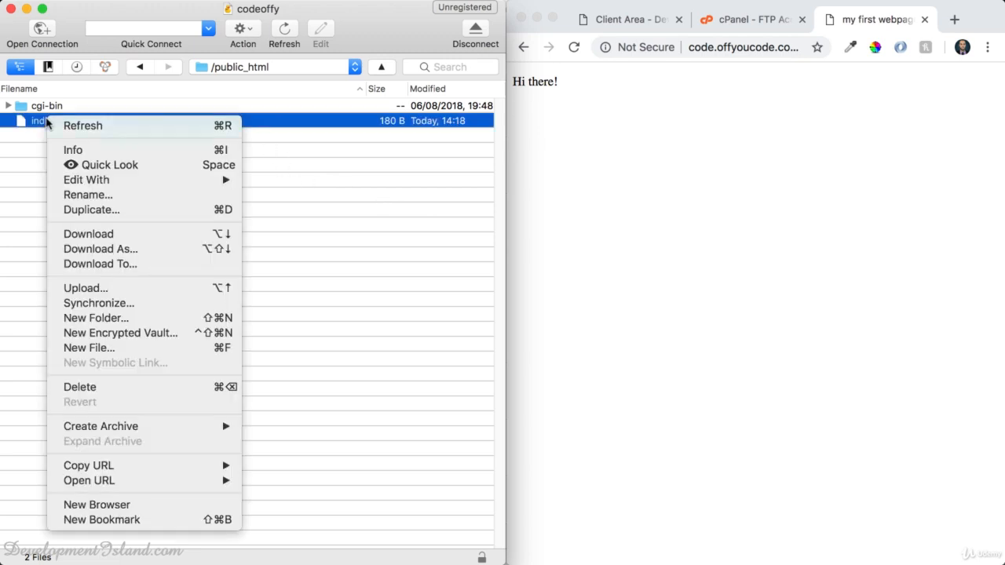
mouse_move(83, 182)
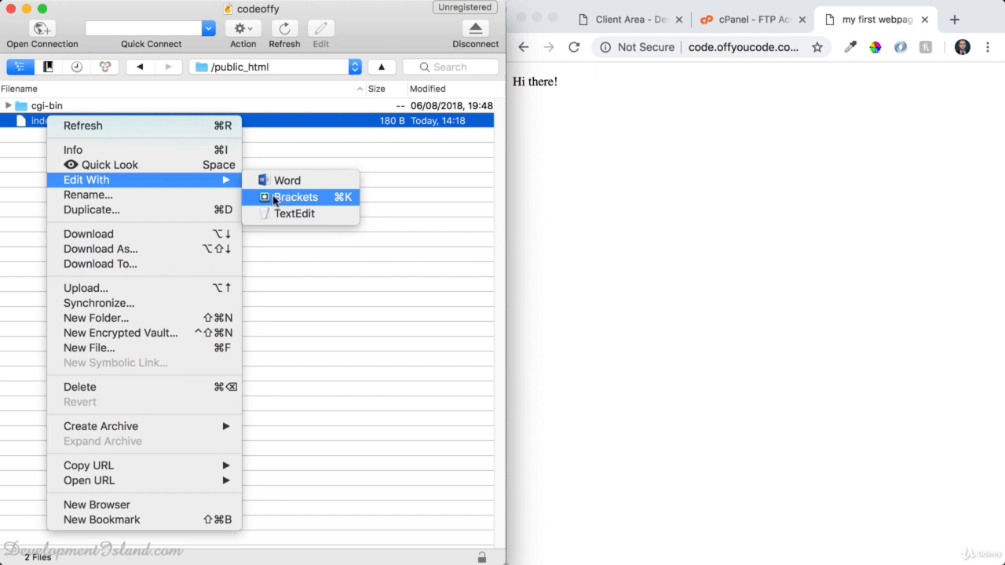
left_click(303, 148)
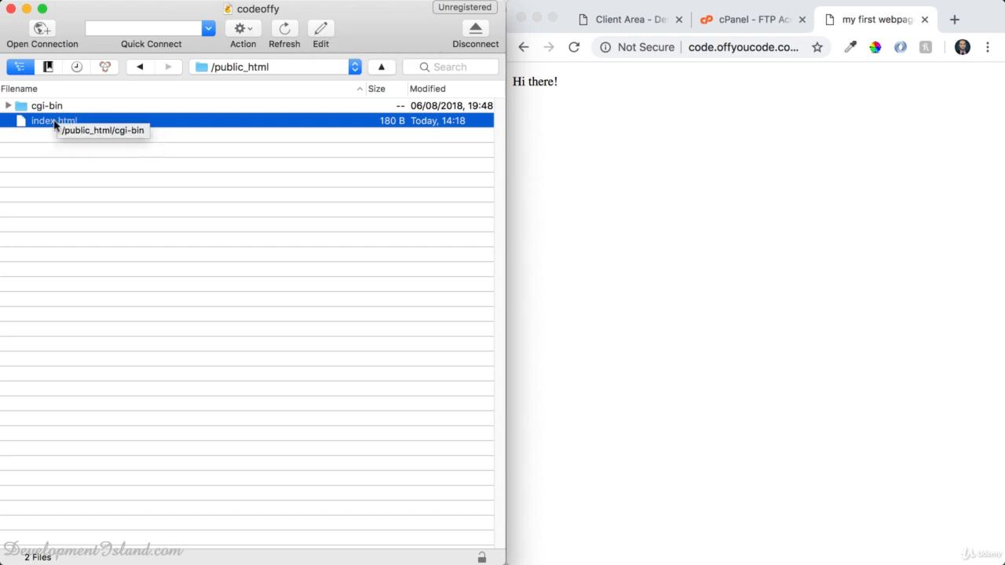
right_click(34, 123)
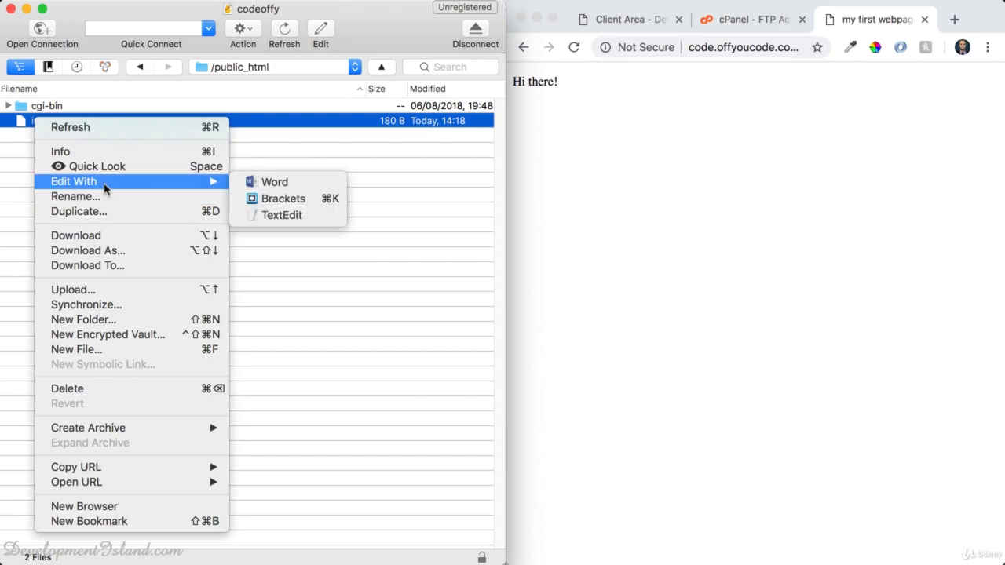
left_click(263, 198)
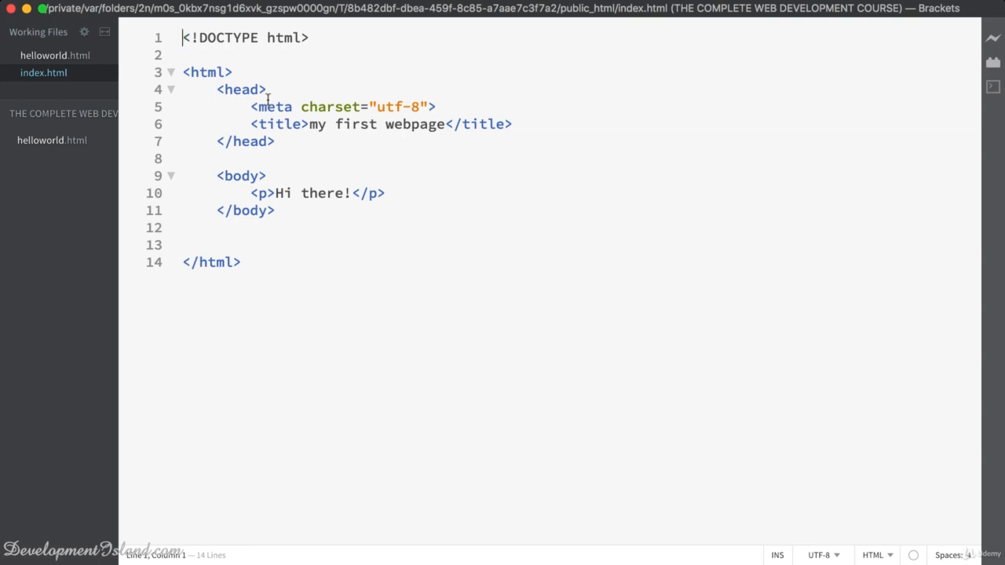
Replace the word Hi with Hello in the body paragraph of index.html, and save the file
double_click(284, 193)
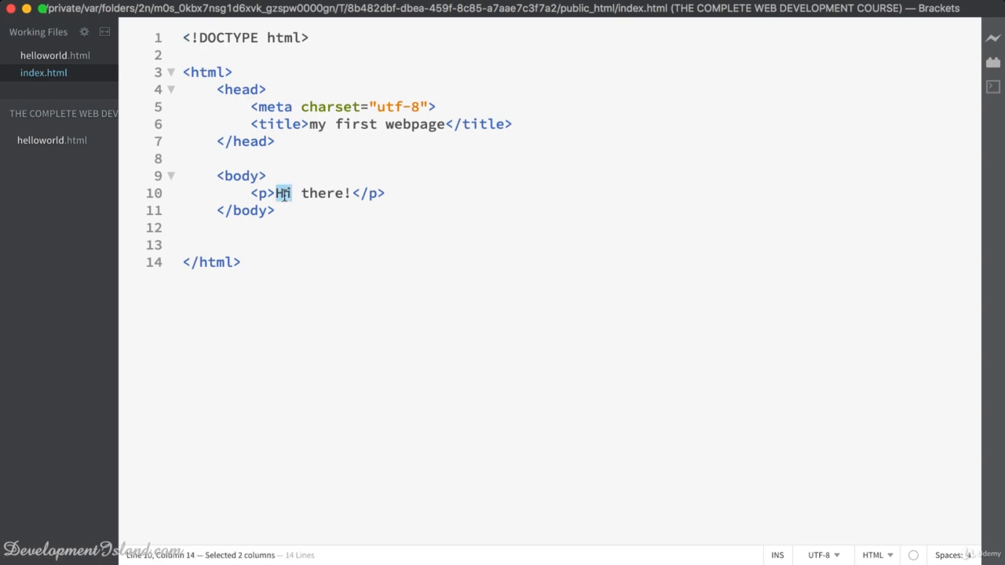
type("Helo")
key("BackSpace")
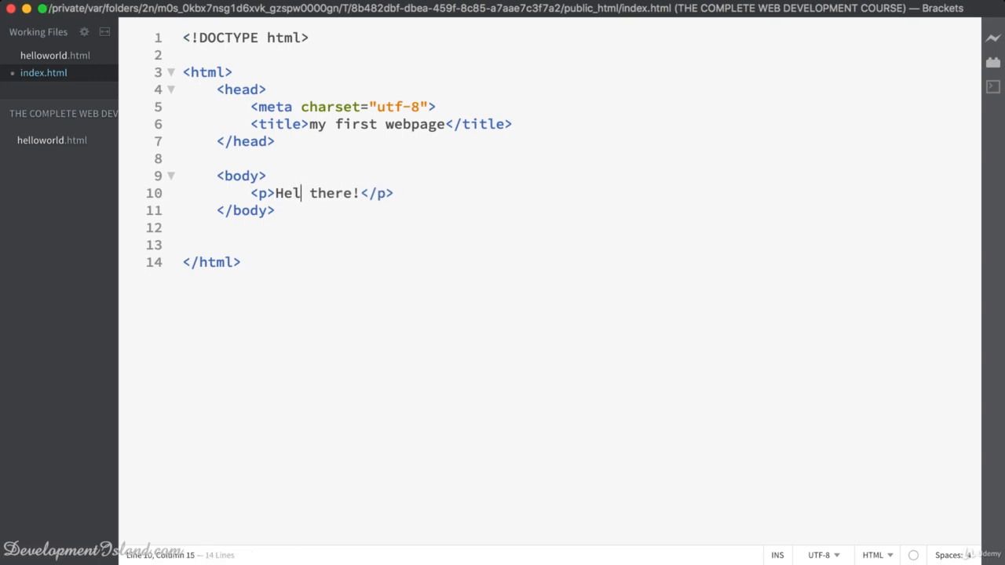
type("lo")
key("super+s")
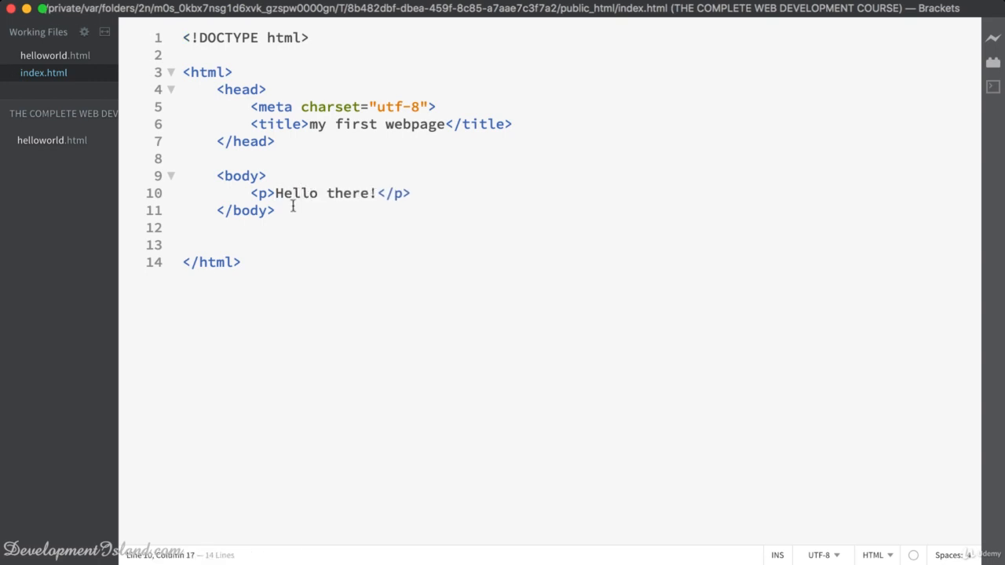
Shrink the Brackets window to half width beside Chrome, and reload code.offyoucode.co.uk to check the edited text
key("super+Tab")
key("super+Tab")
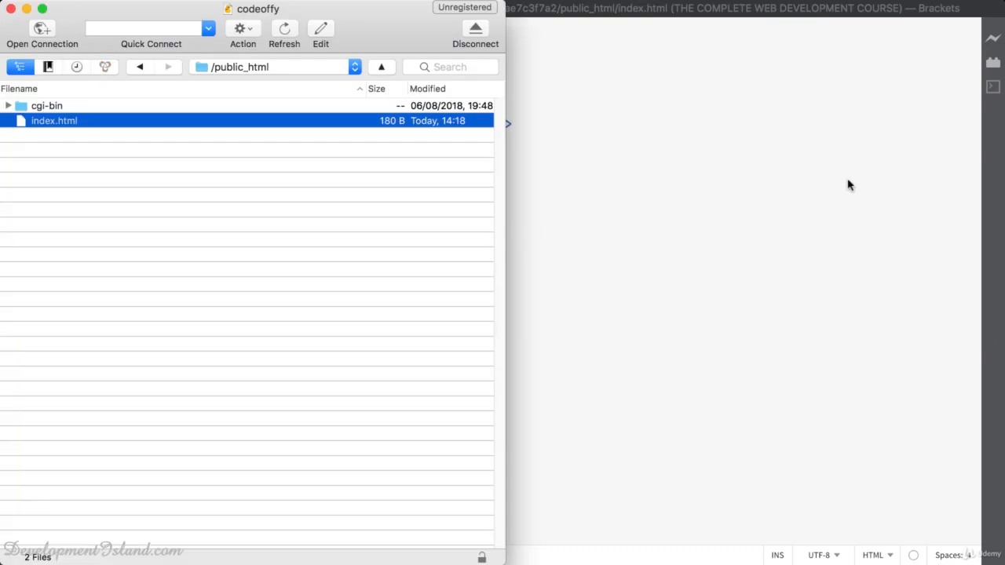
left_click(767, 173)
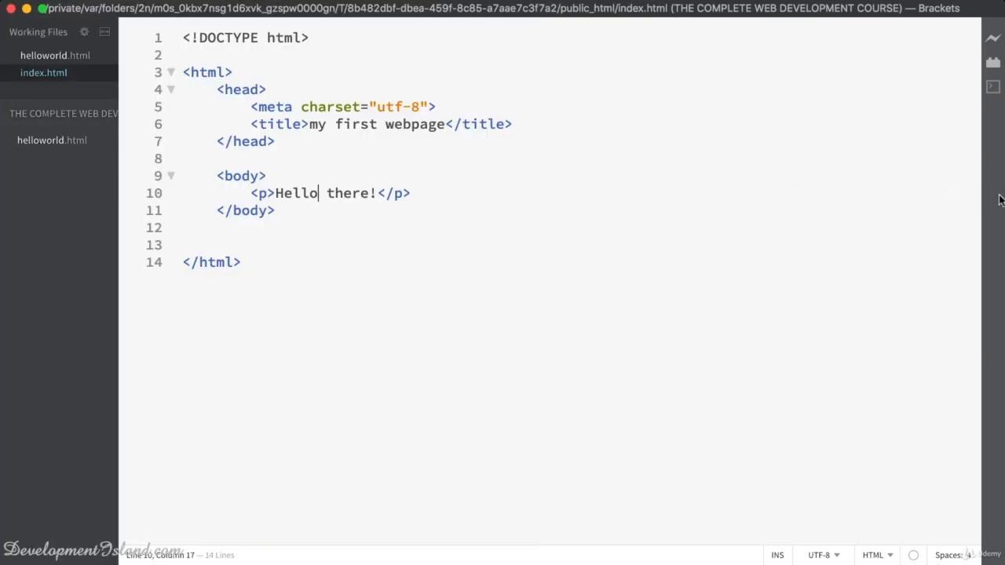
left_click_drag(999, 195, 518, 189)
left_click(760, 102)
left_click(746, 46)
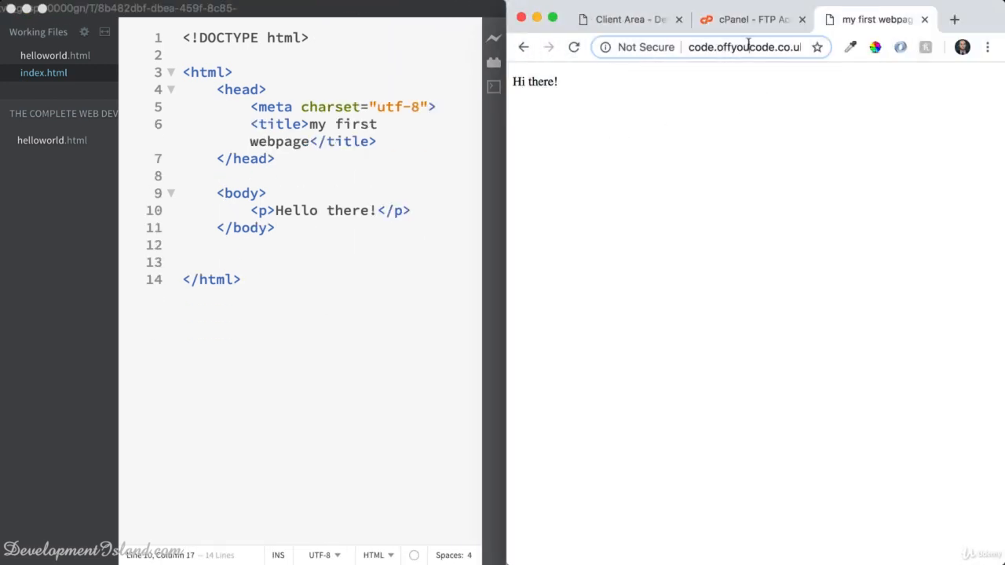
key("Return")
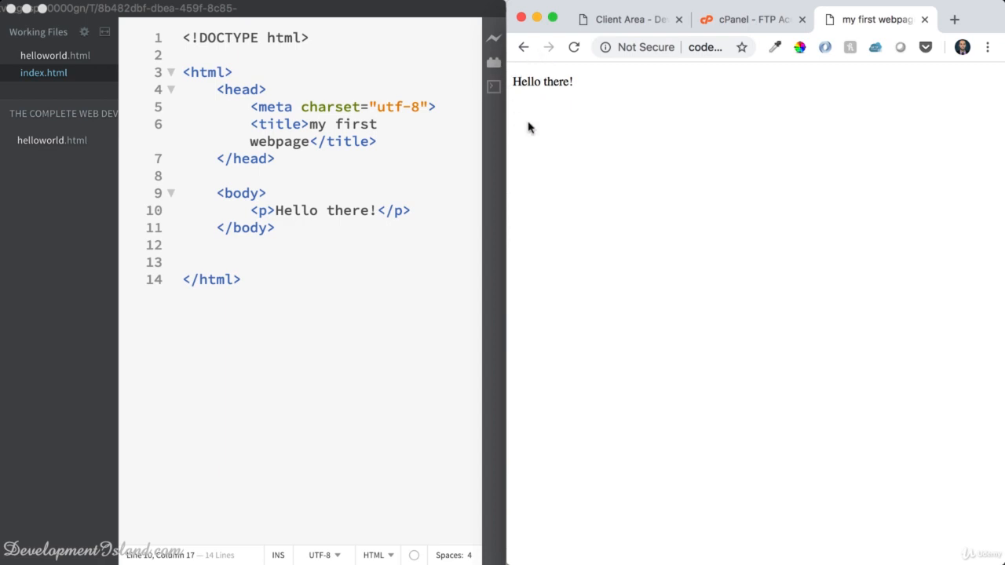
Switch to Cyberduck with the public_html listing in front
key("super+Tab")
key("super+Tab")
key("super+Tab")
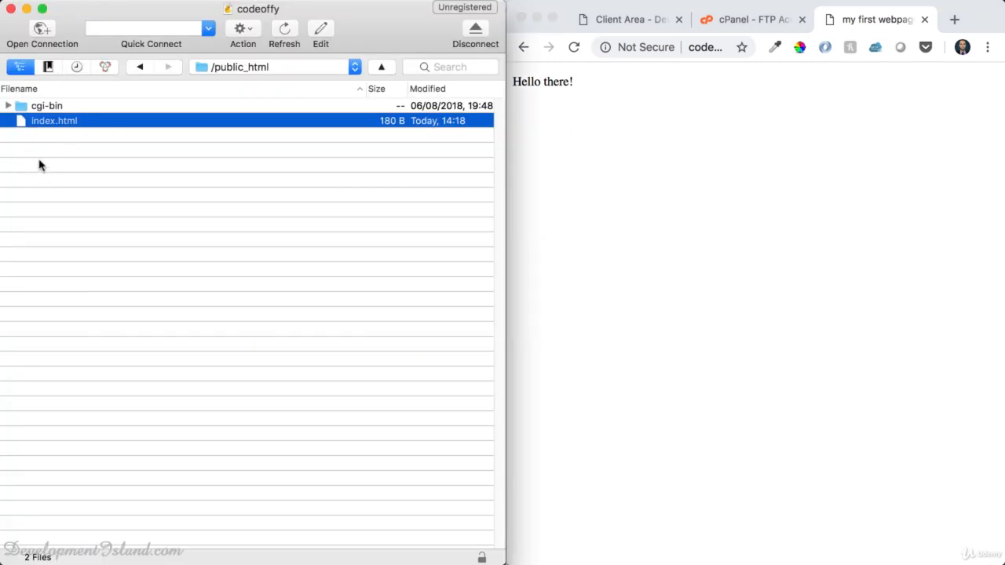
right_click(35, 164)
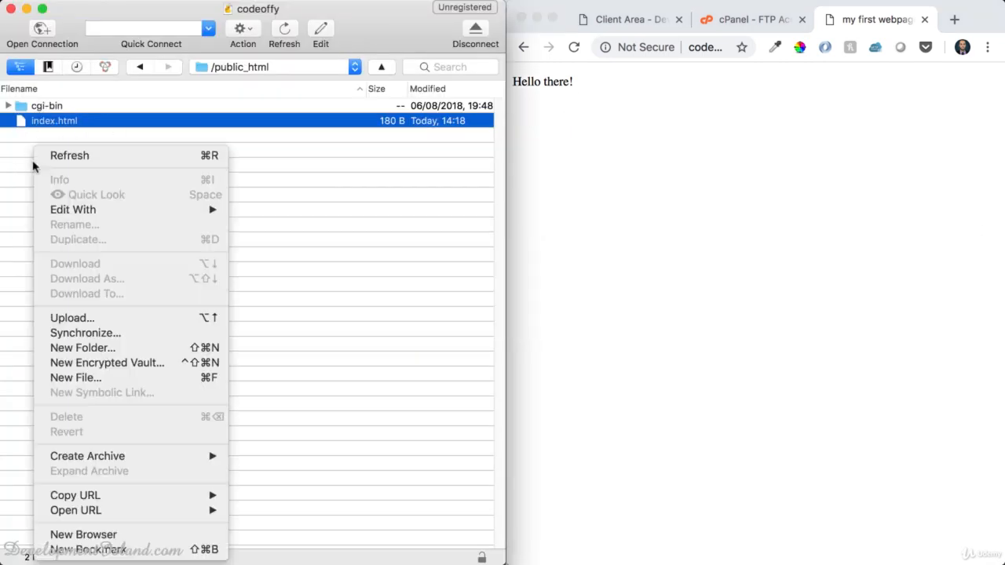
left_click(69, 378)
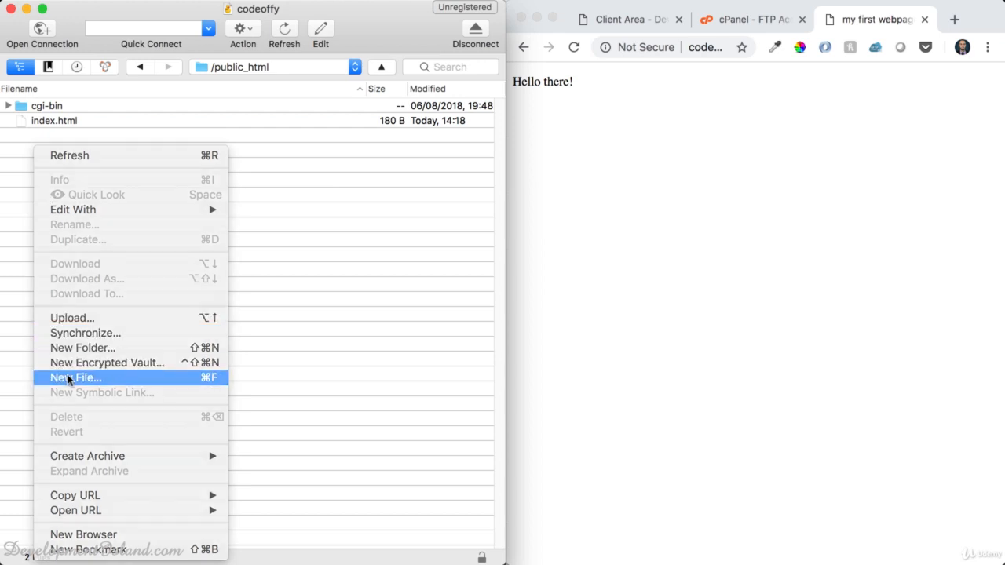
type(".")
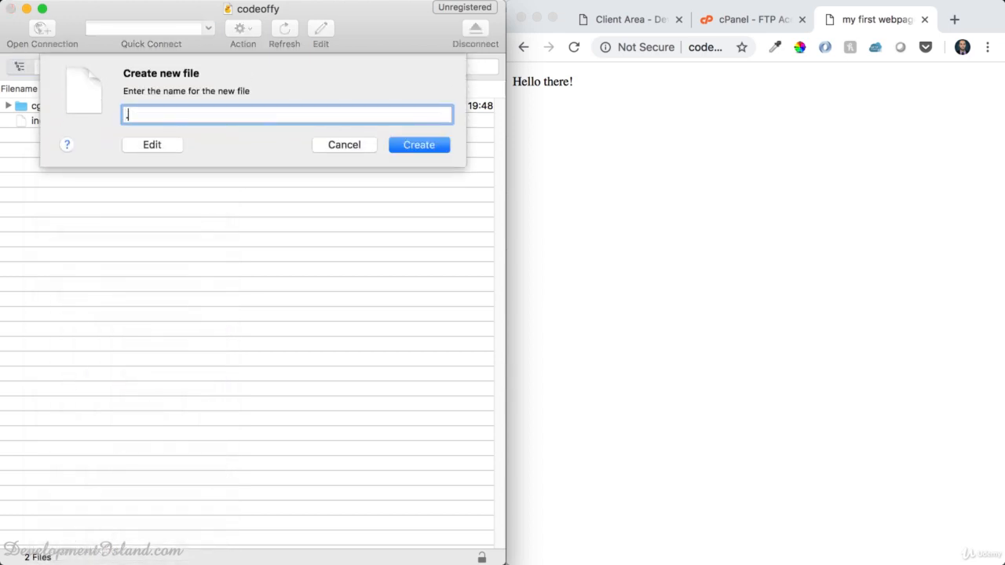
key("BackSpace")
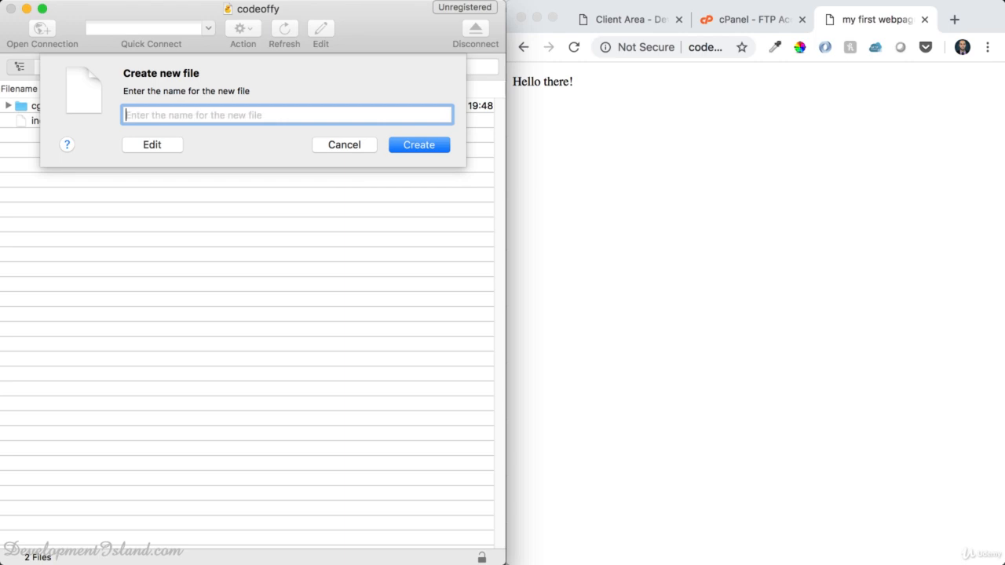
type(".ht")
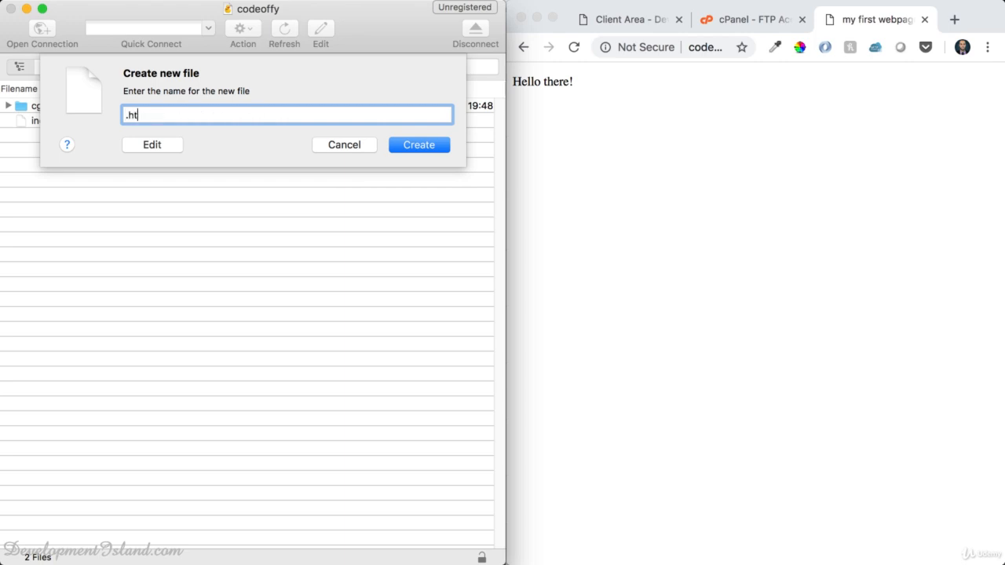
type("access")
left_click(343, 151)
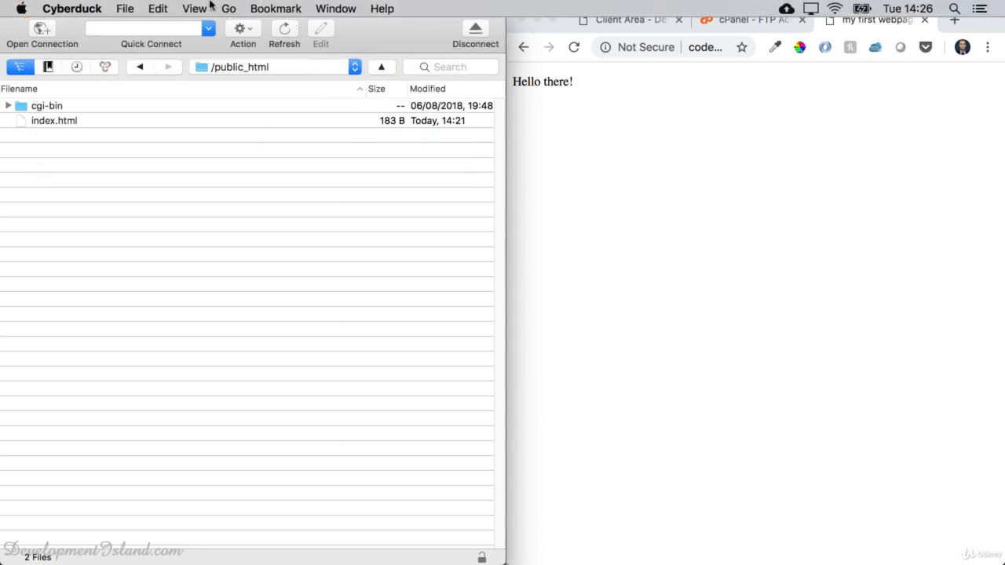
Show hidden files in the Cyberduck listing, and create a new file named .htaccess in public_html
left_click(195, 9)
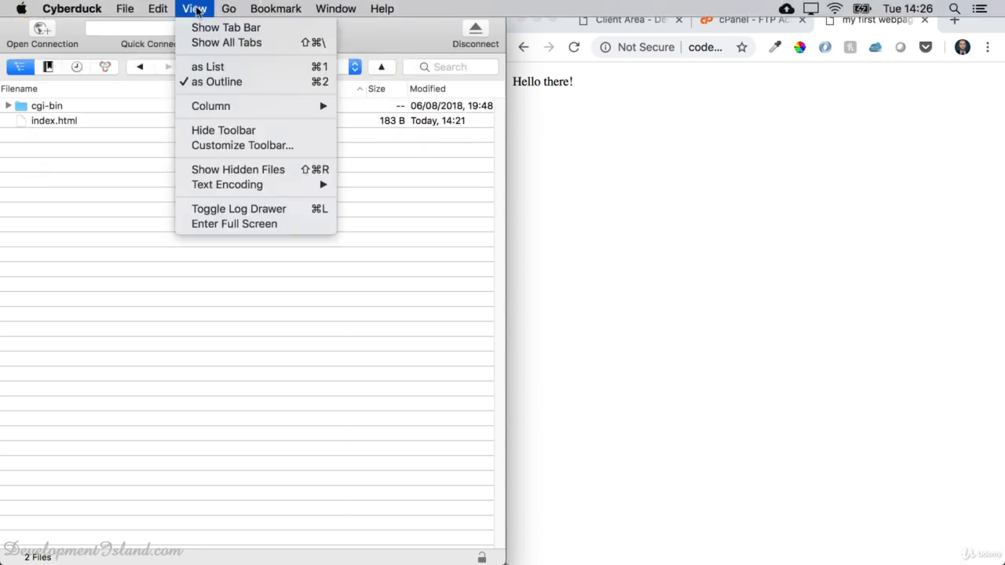
left_click(208, 168)
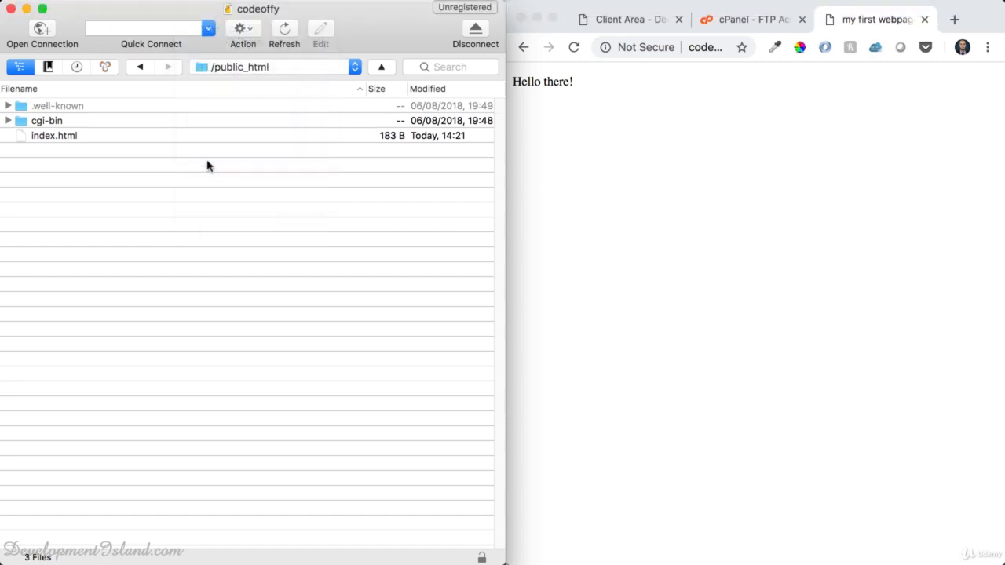
right_click(105, 173)
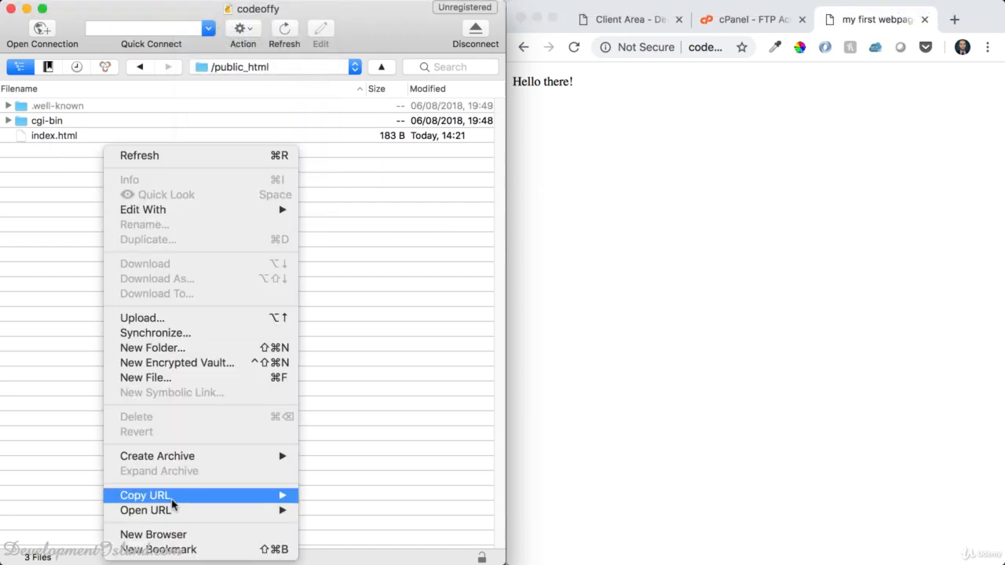
mouse_move(172, 510)
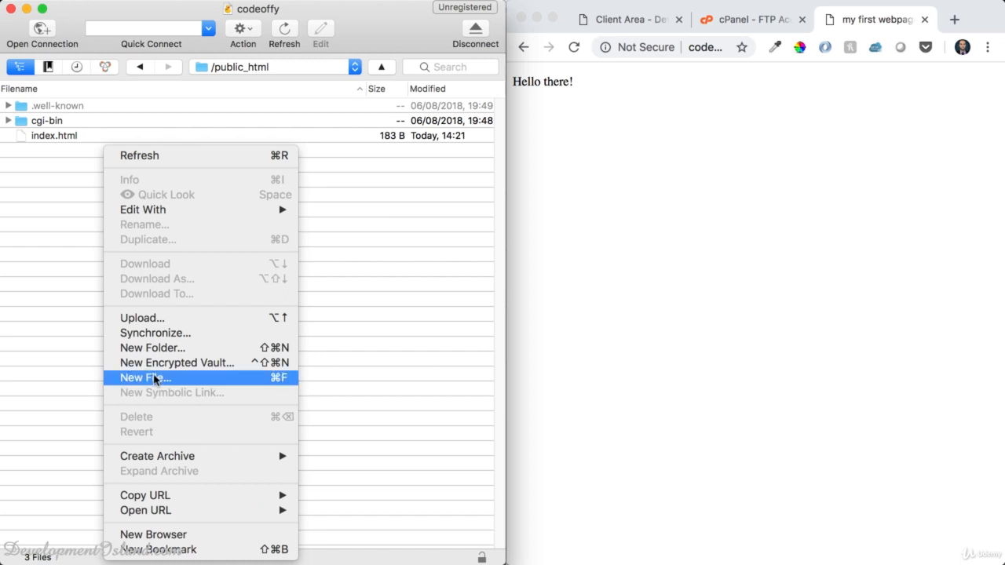
left_click(153, 377)
type(".htaccess")
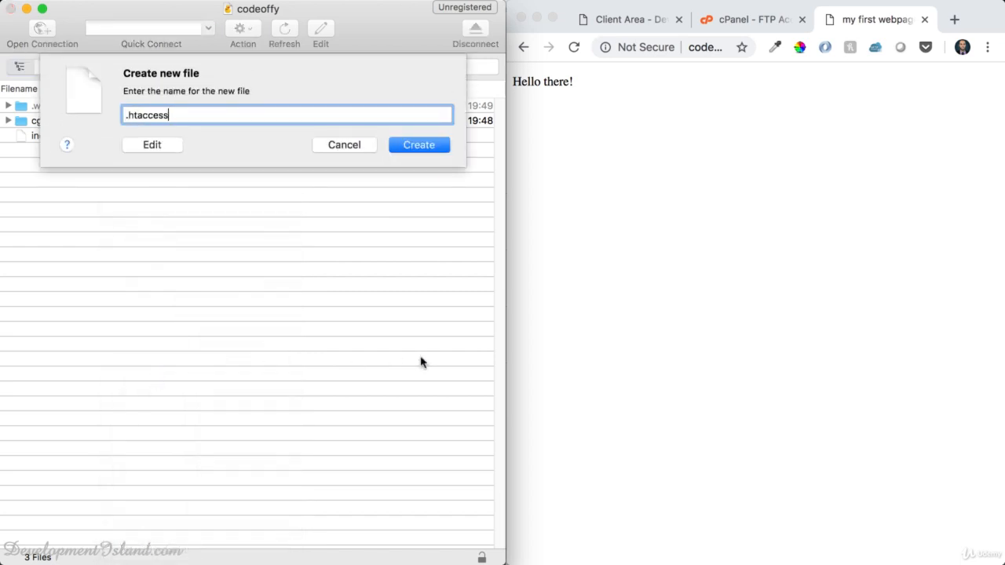
left_click(424, 144)
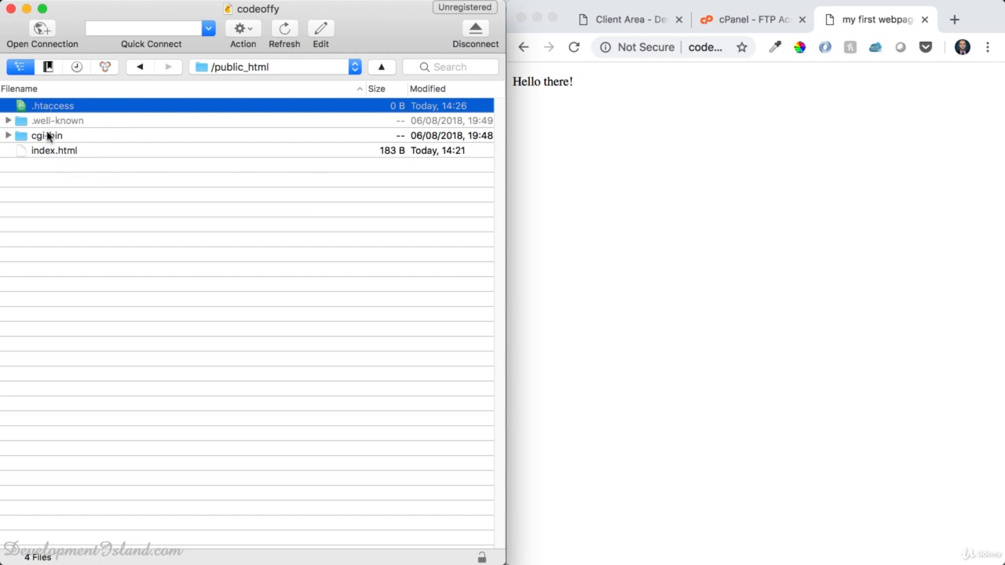
Open .htaccess from public_html for editing in TextEdit
left_click(84, 254)
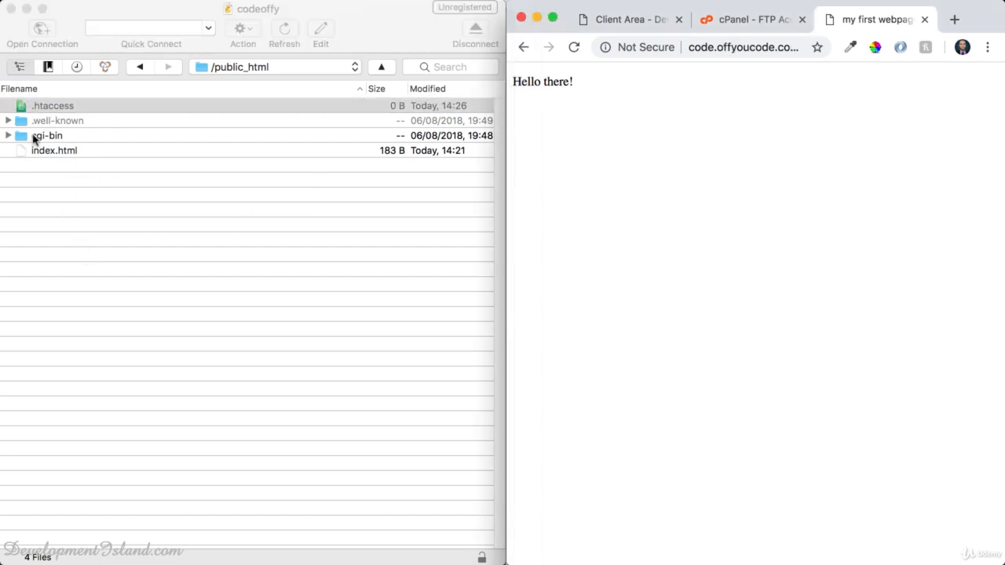
right_click(40, 105)
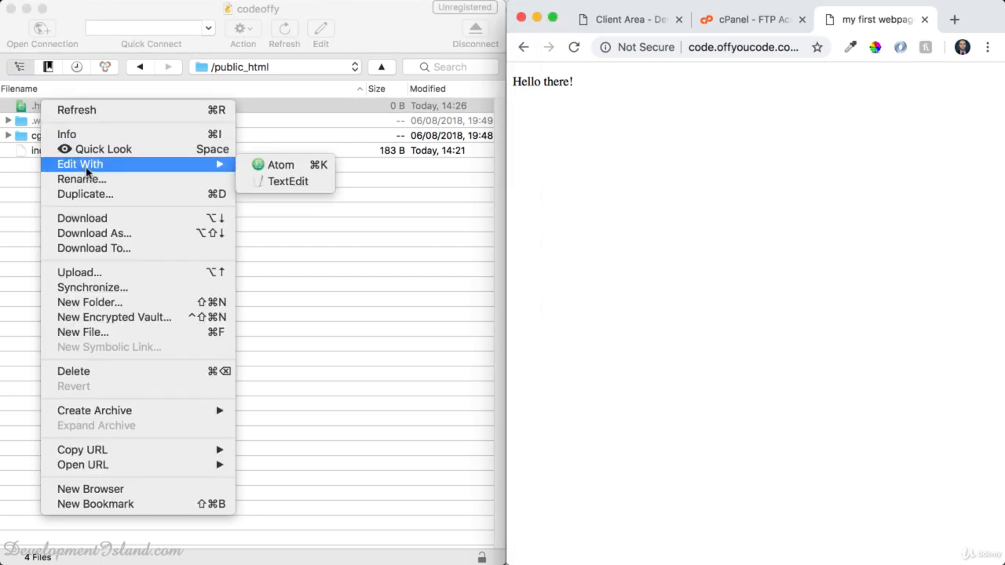
mouse_move(219, 170)
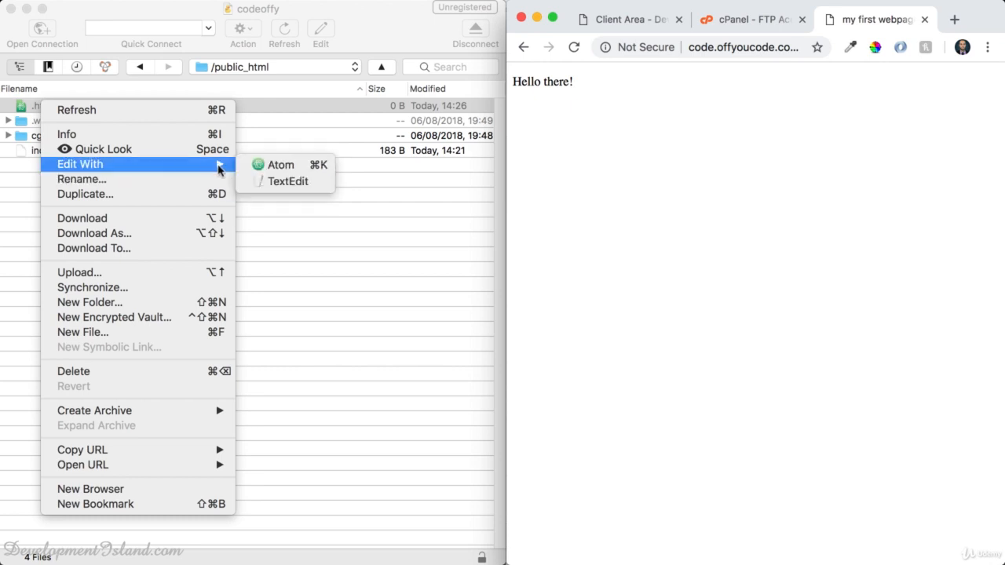
left_click(287, 182)
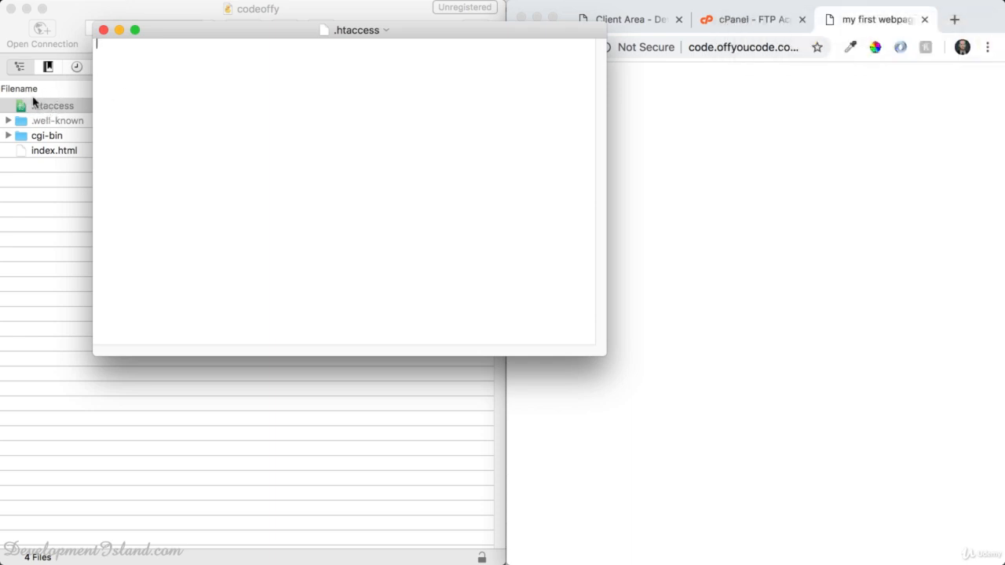
key("super+Tab")
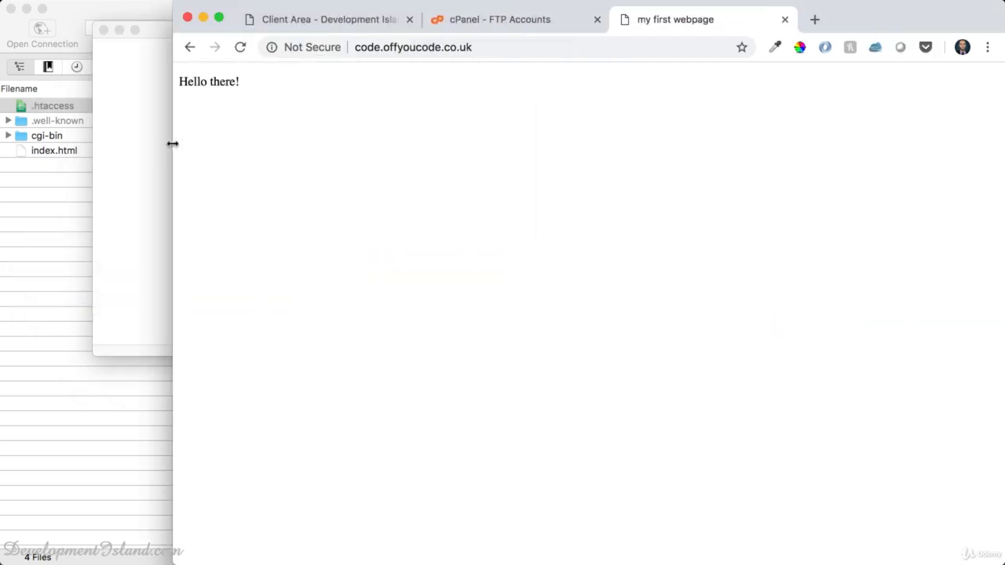
left_click_drag(505, 157, 171, 144)
left_click(814, 21)
type("the")
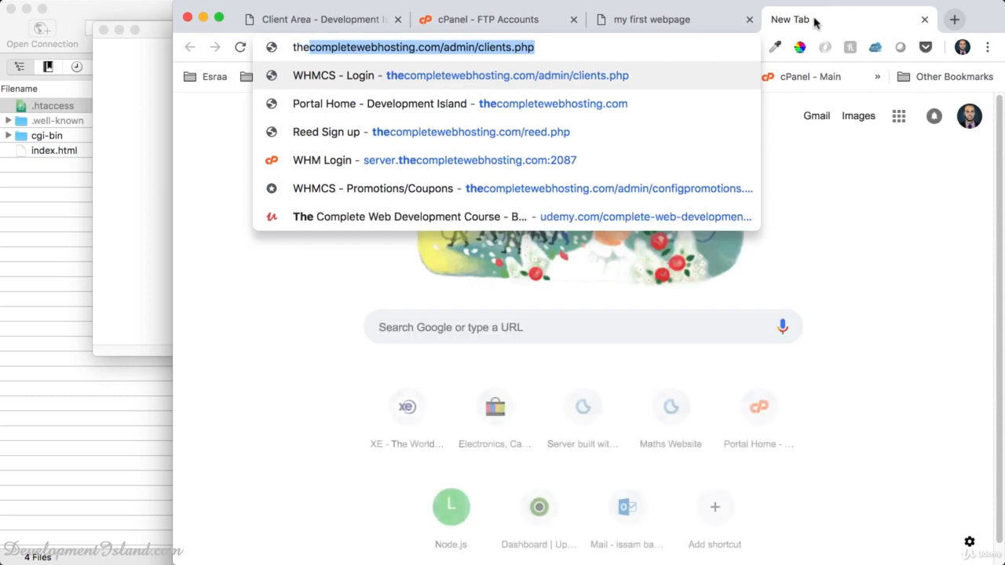
key("Down")
type("/c")
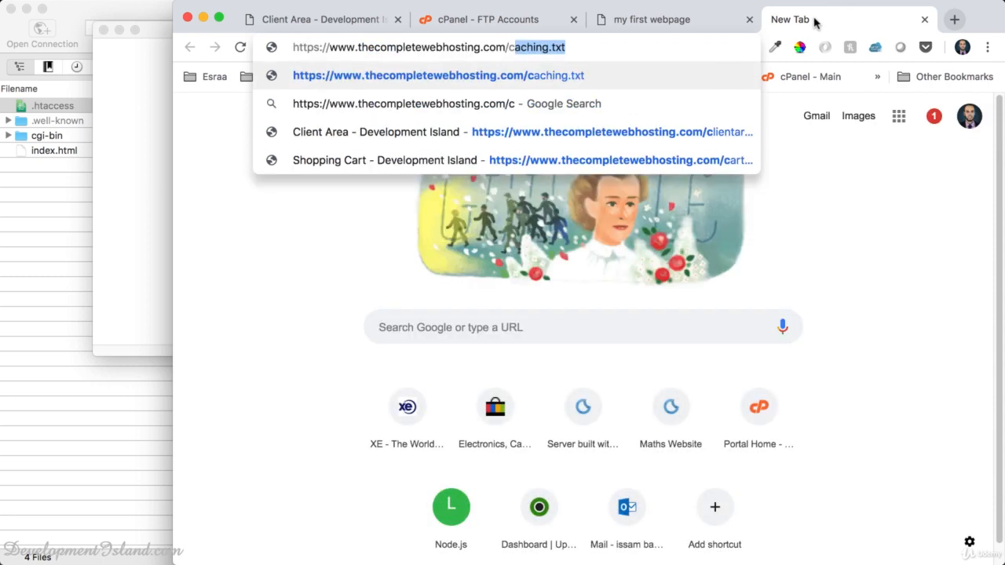
key("Return")
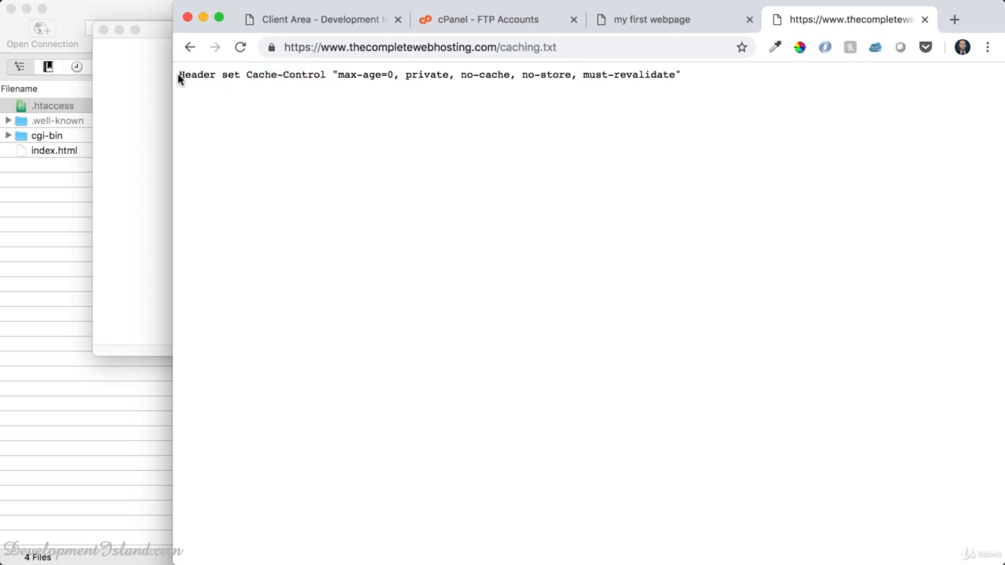
Copy the whole "Header set Cache-Control" line from caching.txt, close its tab, and shrink the Chrome window back to half width
left_click_drag(179, 76, 695, 76)
key("super+c")
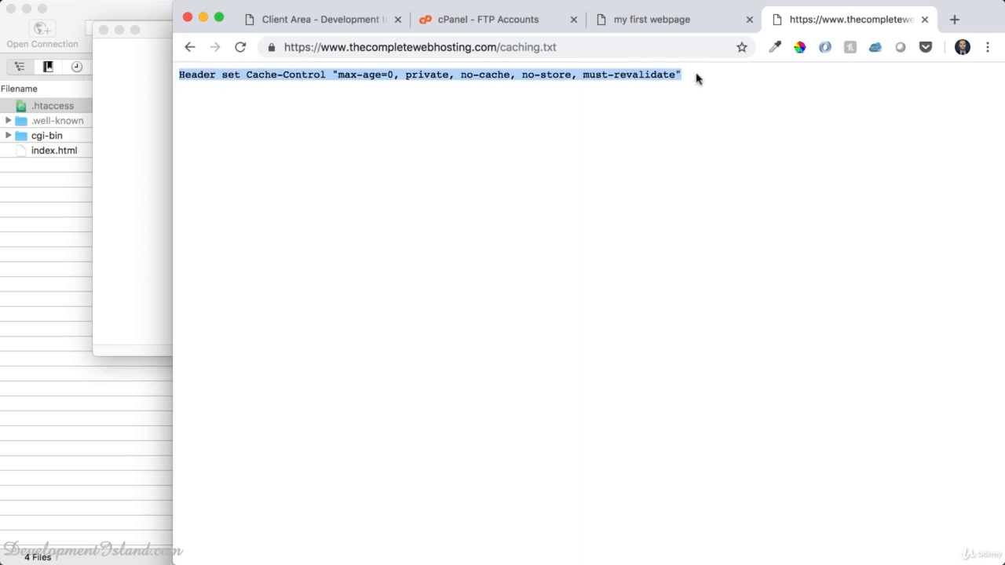
key("super+w")
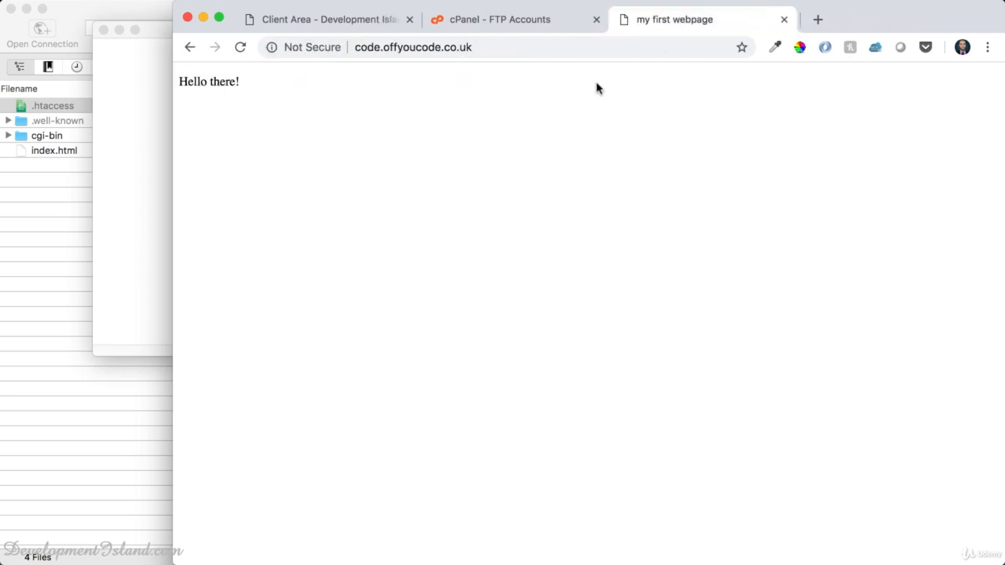
left_click_drag(172, 170, 502, 186)
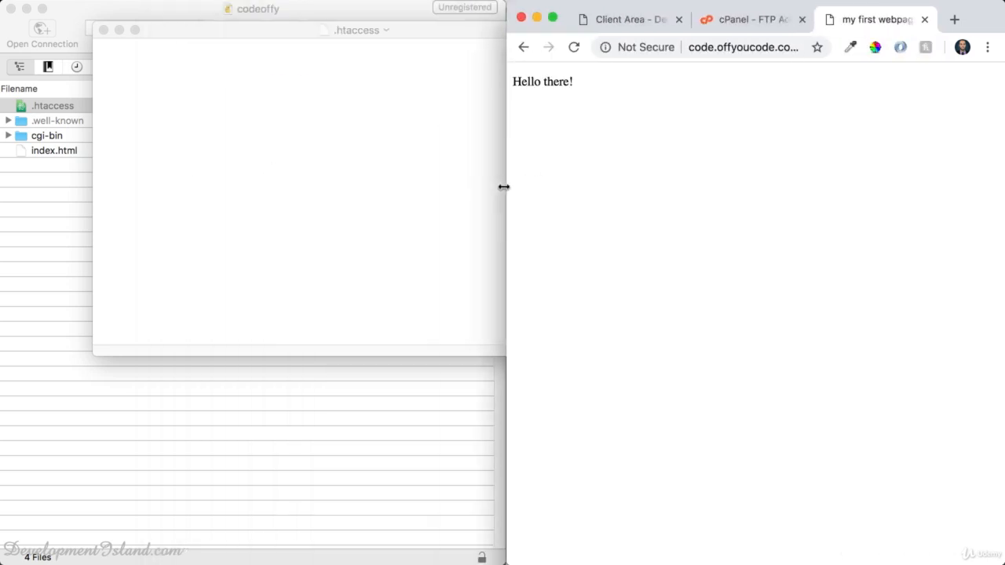
Paste the copied Cache-Control header line into .htaccess in TextEdit, then save and close the file
left_click(338, 136)
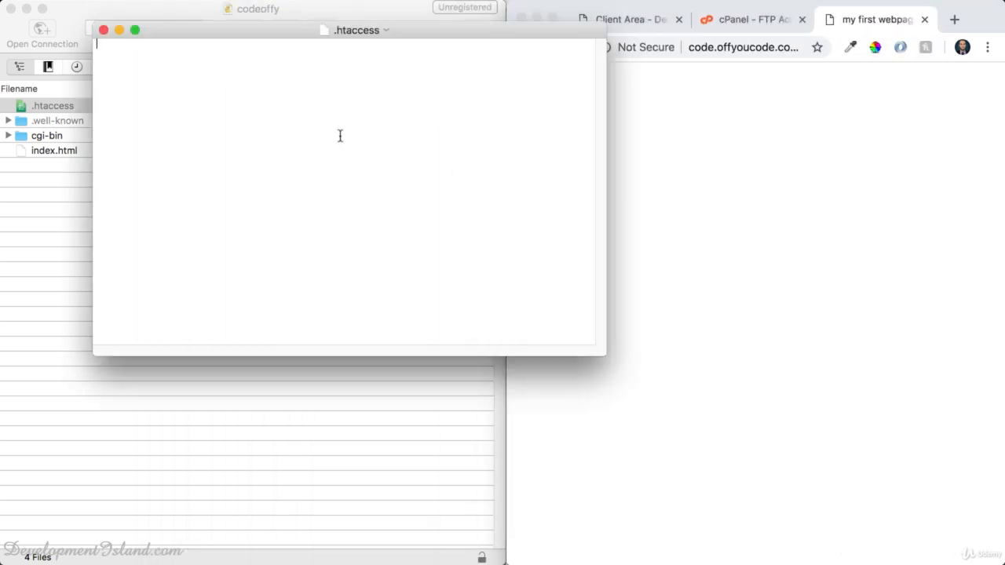
key("super+v")
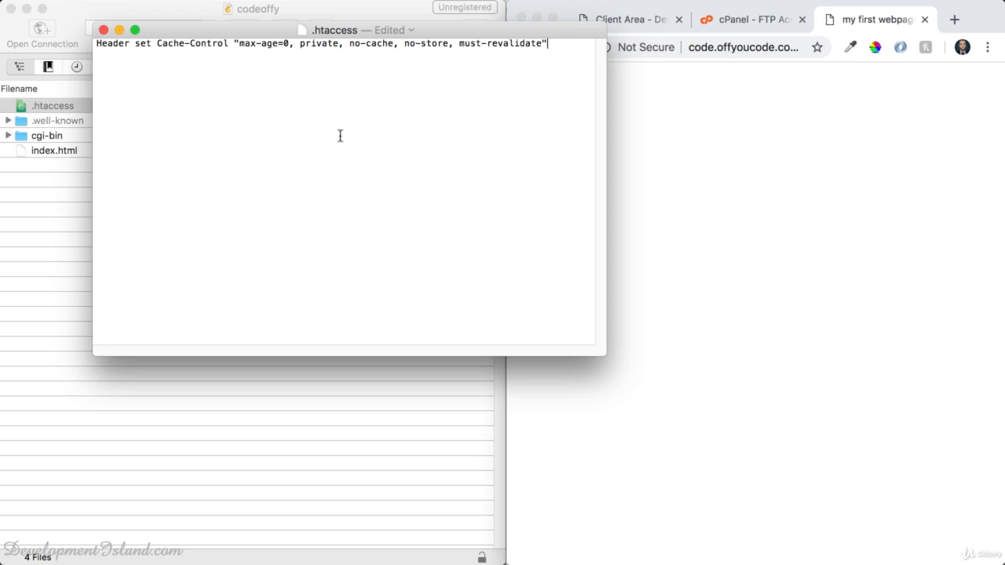
key("super+s")
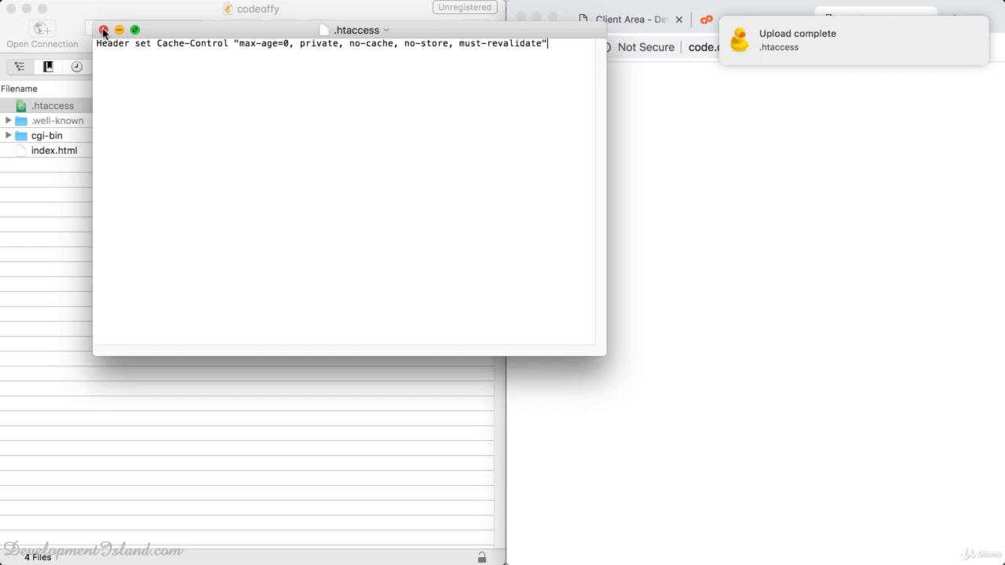
left_click(103, 30)
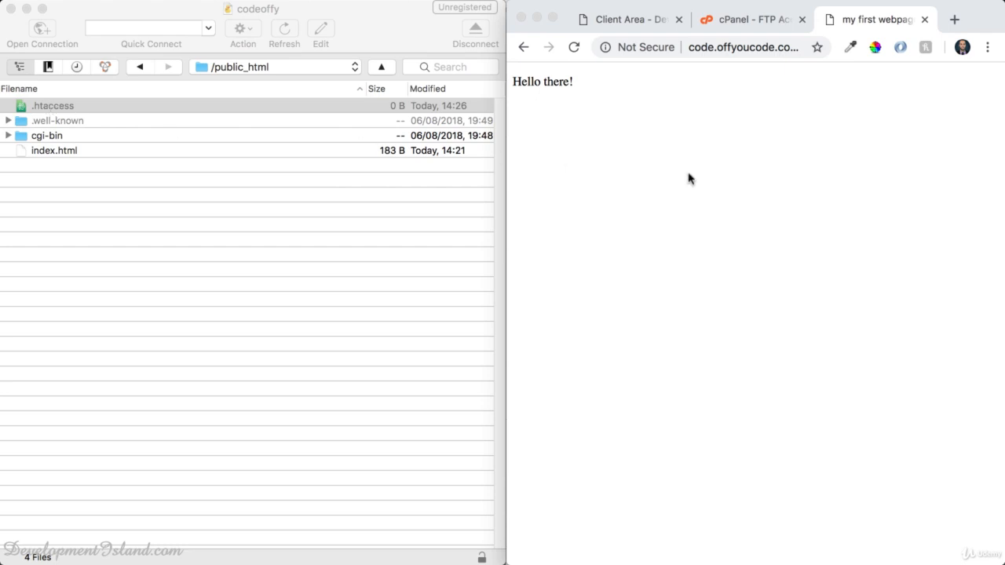
Reload the code.offyoucode.co.uk page and widen the Chrome window to the full screen width
left_click(574, 47)
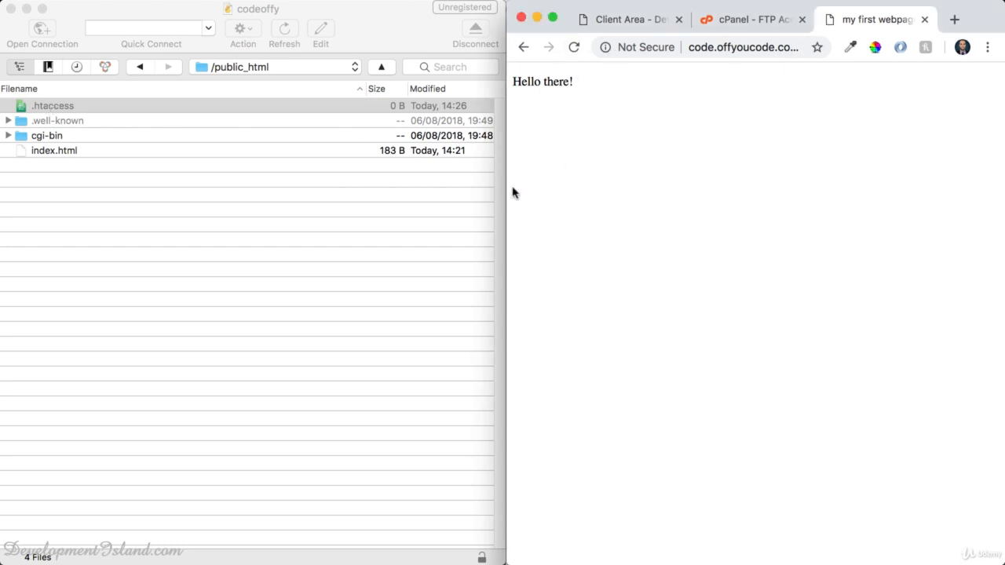
left_click_drag(508, 194, 2, 227)
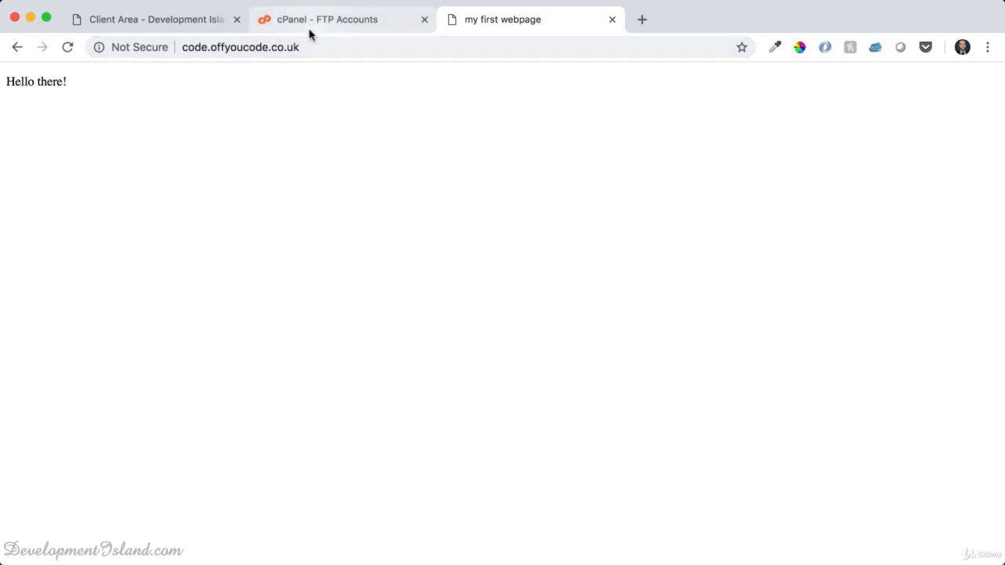
Open the 06/08/2018 (19:48) "Hosting Details: cPanel, nameservers, FTP and more." message from the client area's email history and maximise its window
left_click(171, 20)
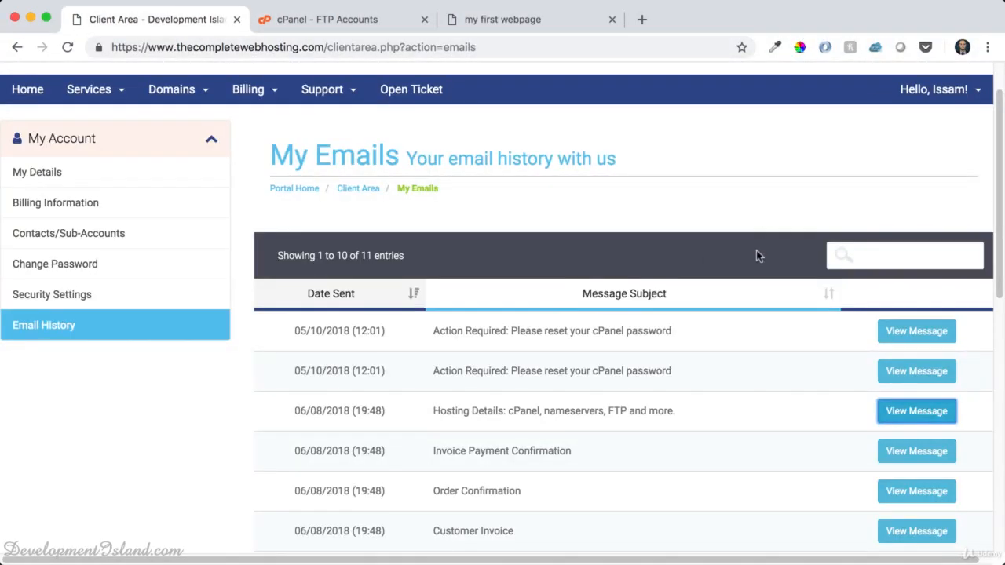
scroll(756, 256, "down", 1)
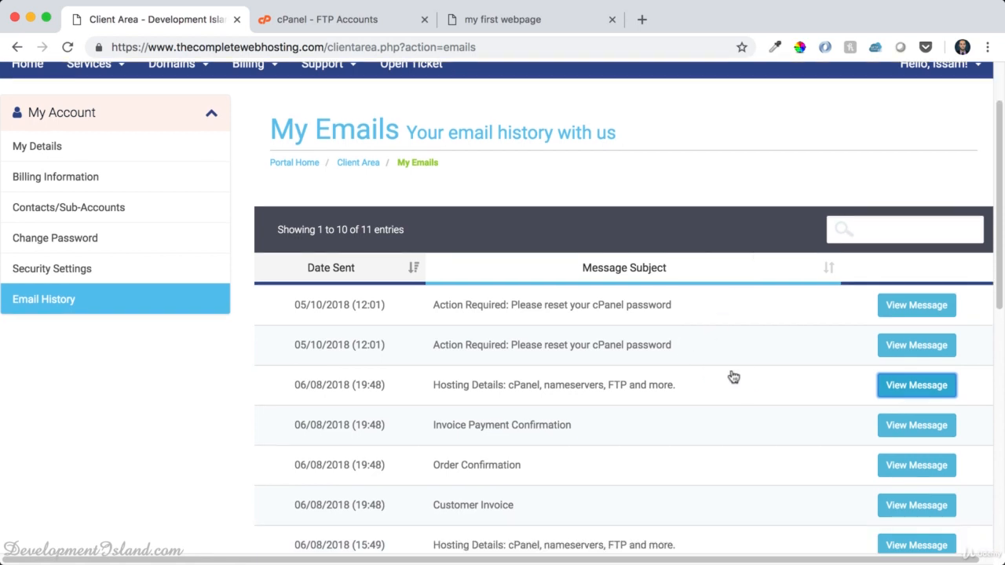
left_click(899, 384)
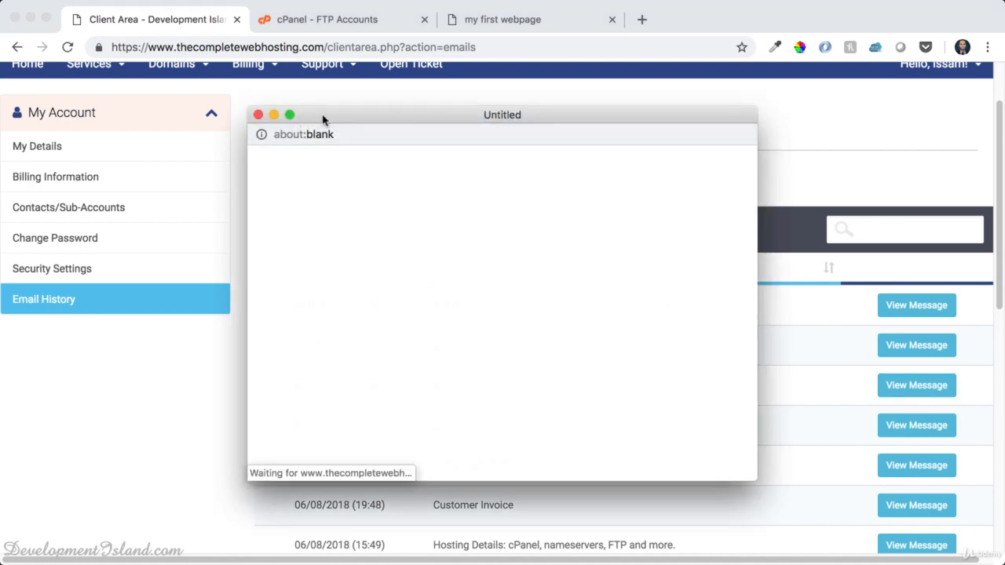
double_click(322, 119)
scroll(231, 332, "down", 3)
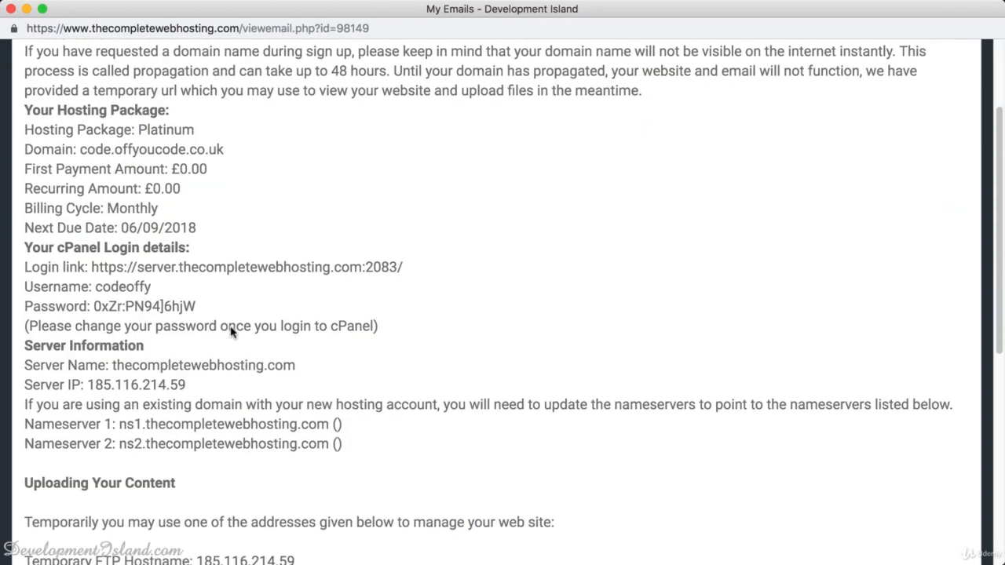
Review the server, FTP and nameserver details in the hosting email, highlighting the Nameserver 1 address, and close the message window
scroll(231, 332, "down", 5)
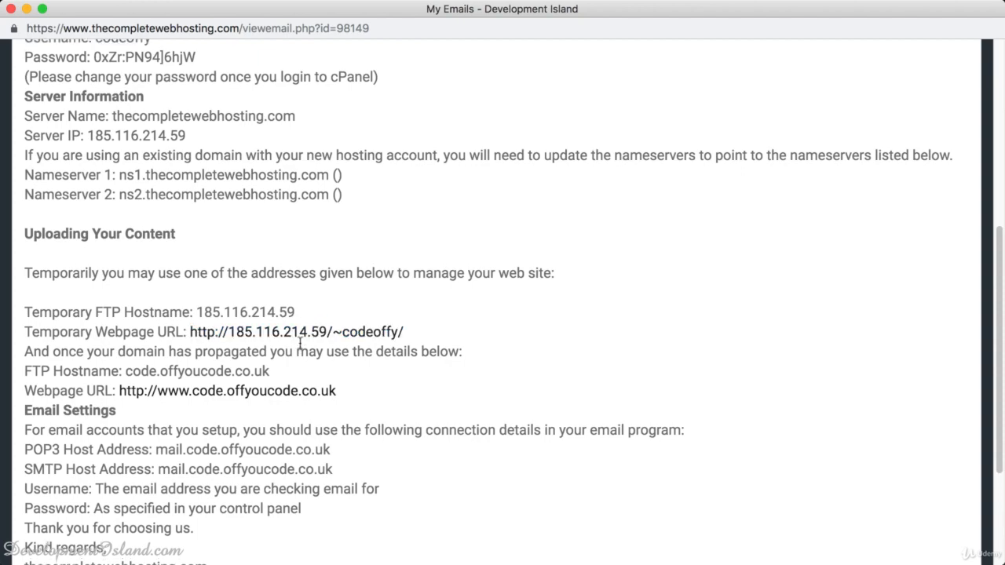
scroll(304, 337, "up", 2)
scroll(331, 310, "up", 1)
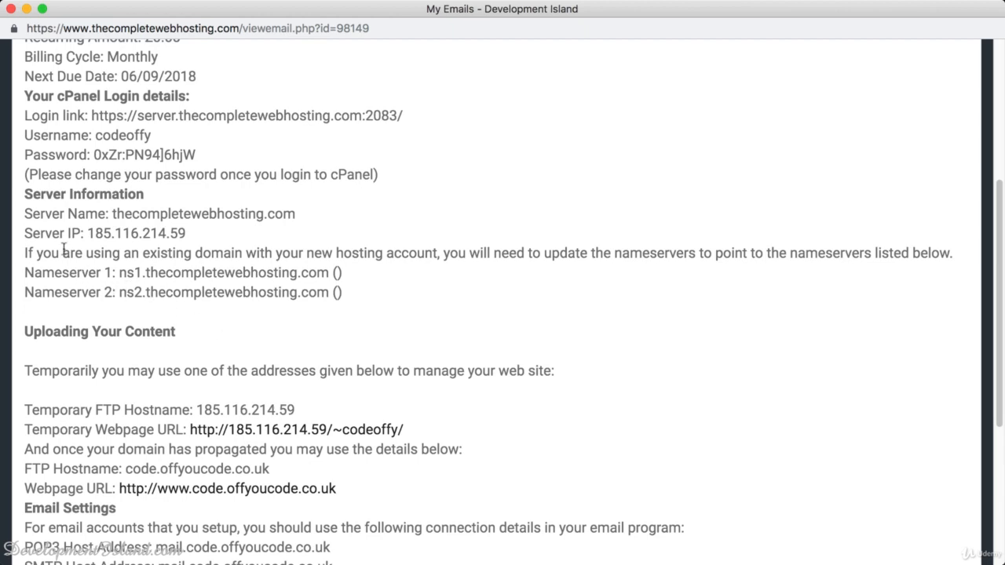
left_click_drag(120, 272, 332, 273)
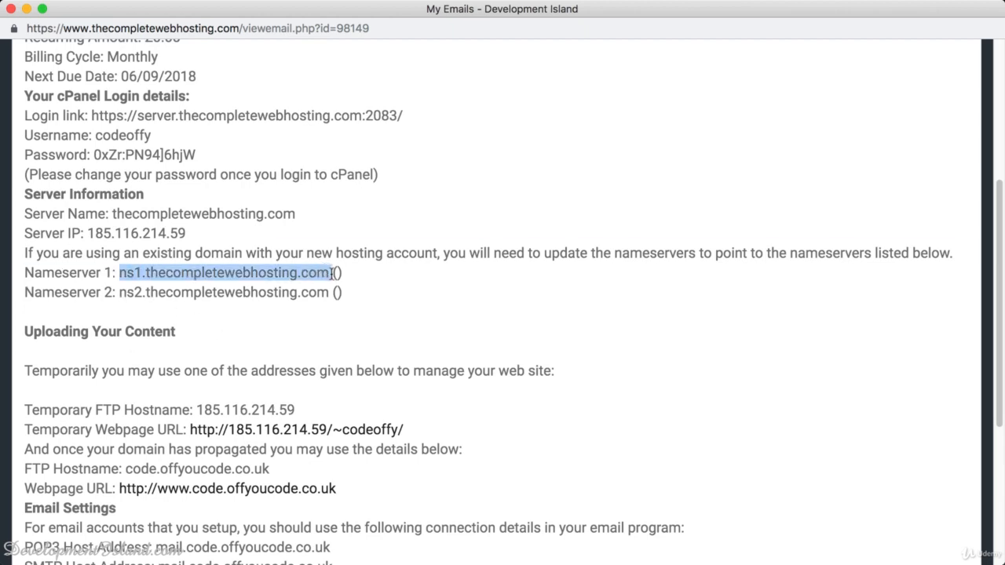
left_click_drag(121, 292, 347, 279)
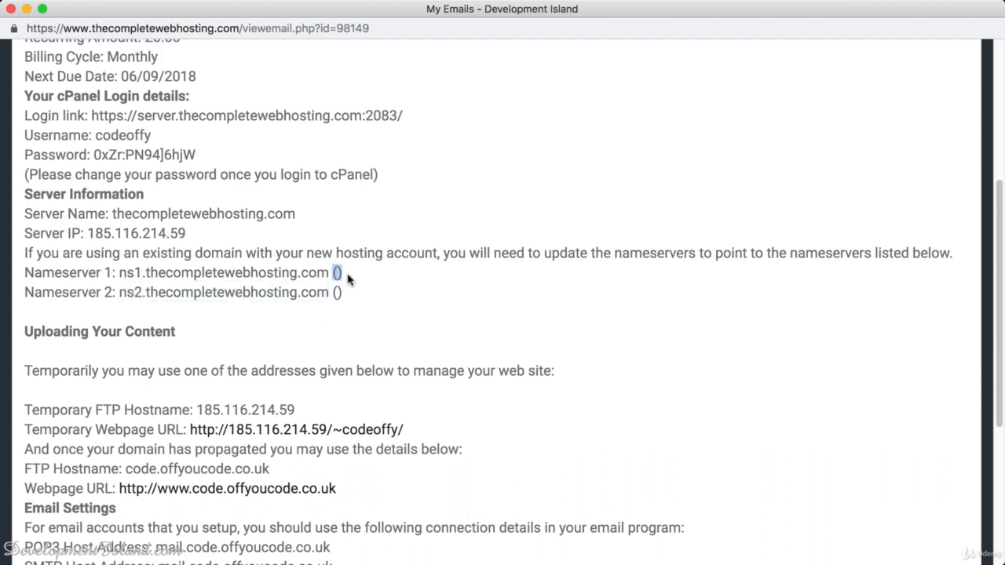
left_click_drag(120, 273, 330, 272)
left_click(332, 272)
left_click(11, 8)
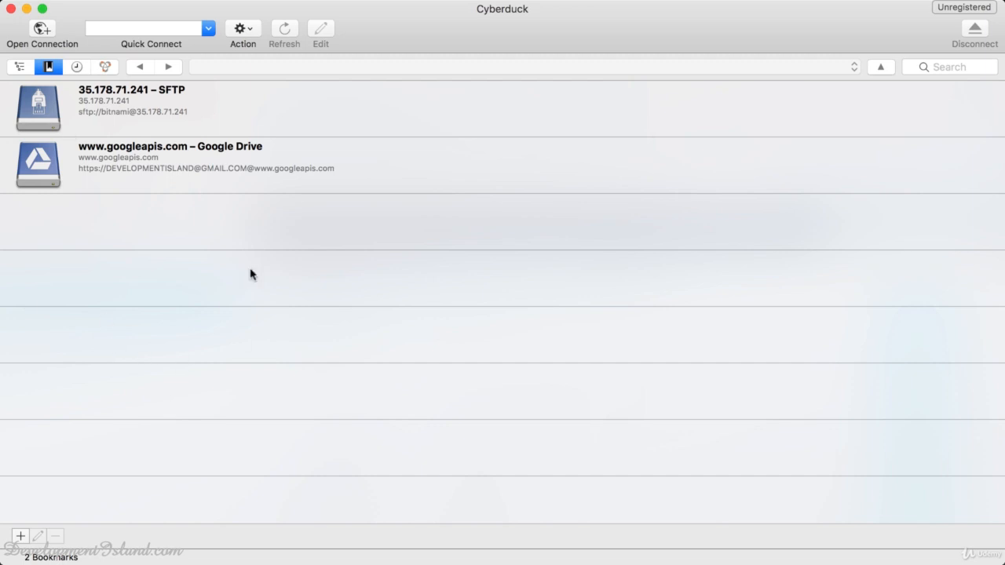
Switch to Cyberduck and show its connection history
left_click(77, 67)
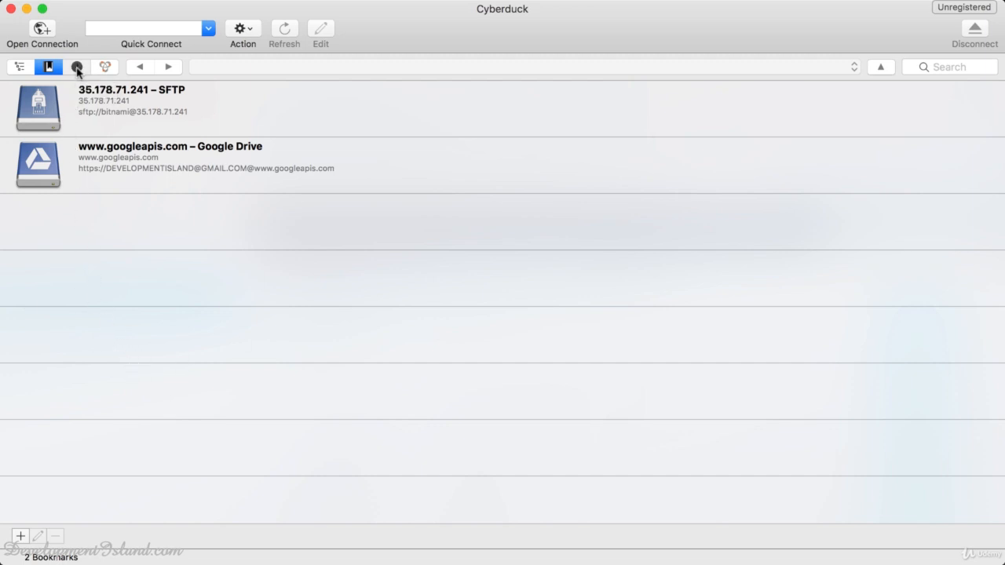